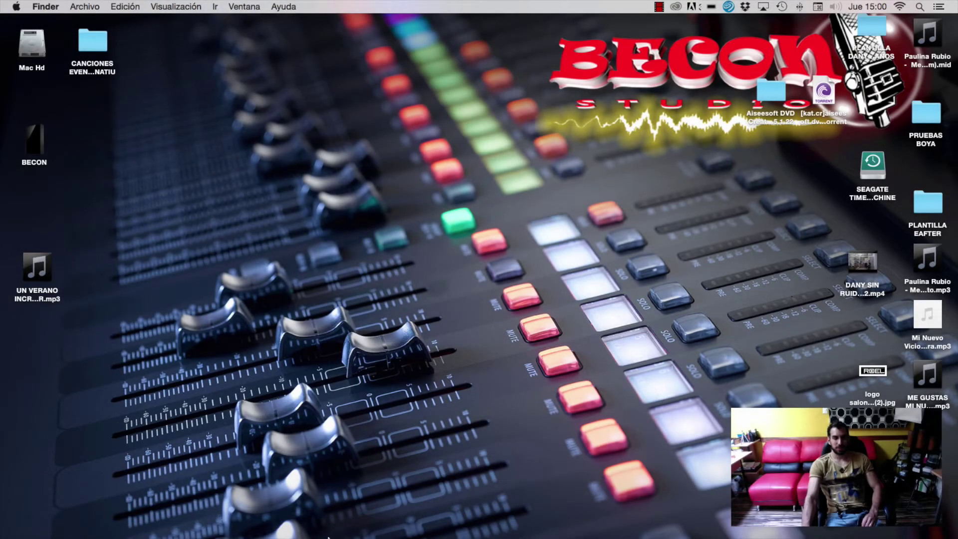
Switch to Final Cut Pro and play the 03 MARIANA PERSONAJE clip full screen to review its original sound.
{"action": "left_click", "coordinate": [208, 504]}
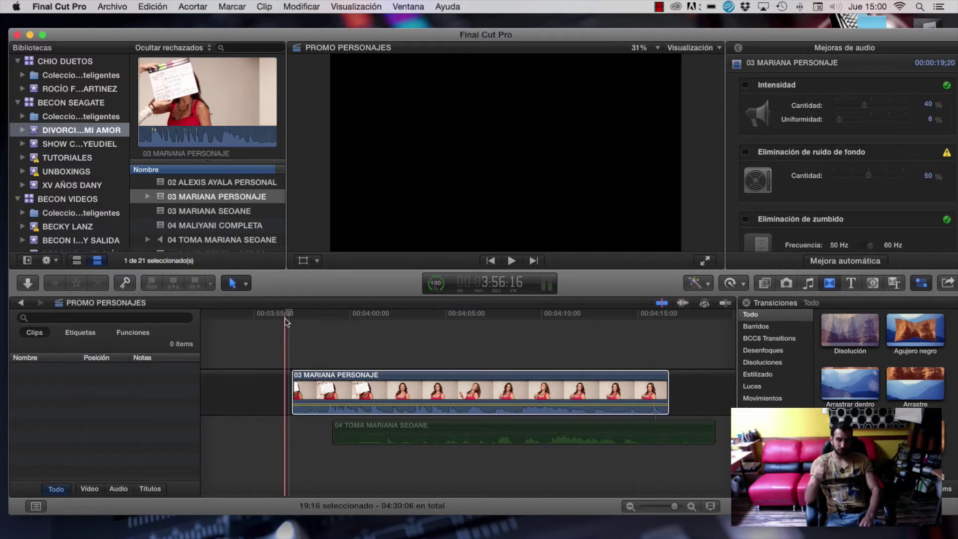
{"action": "key", "text": "space"}
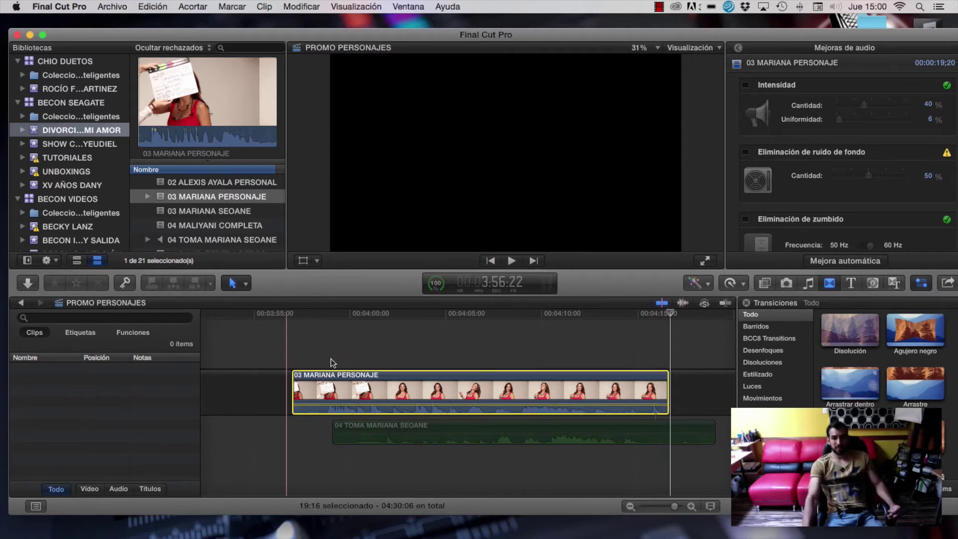
{"action": "scroll", "coordinate": [334, 366], "scroll_direction": "left", "scroll_amount": 3}
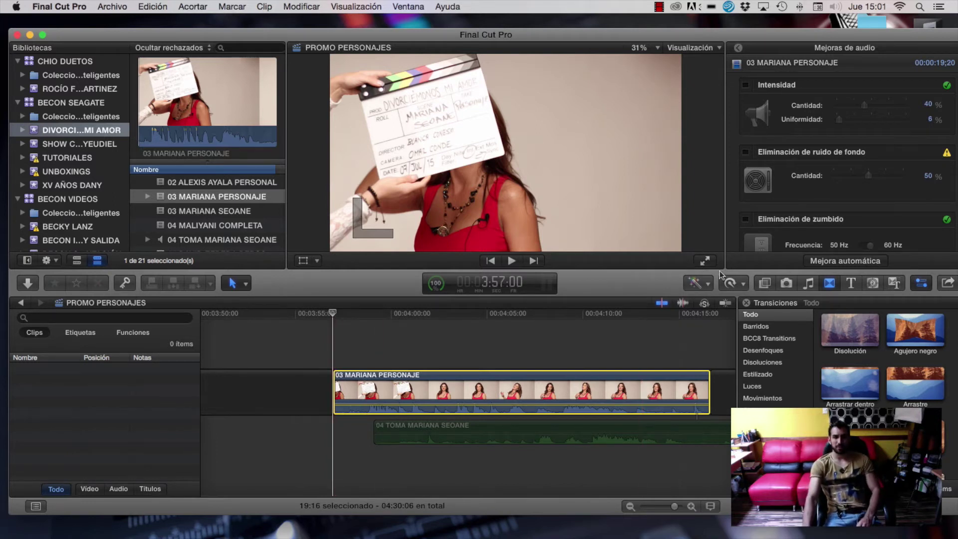
{"action": "left_click", "coordinate": [705, 261]}
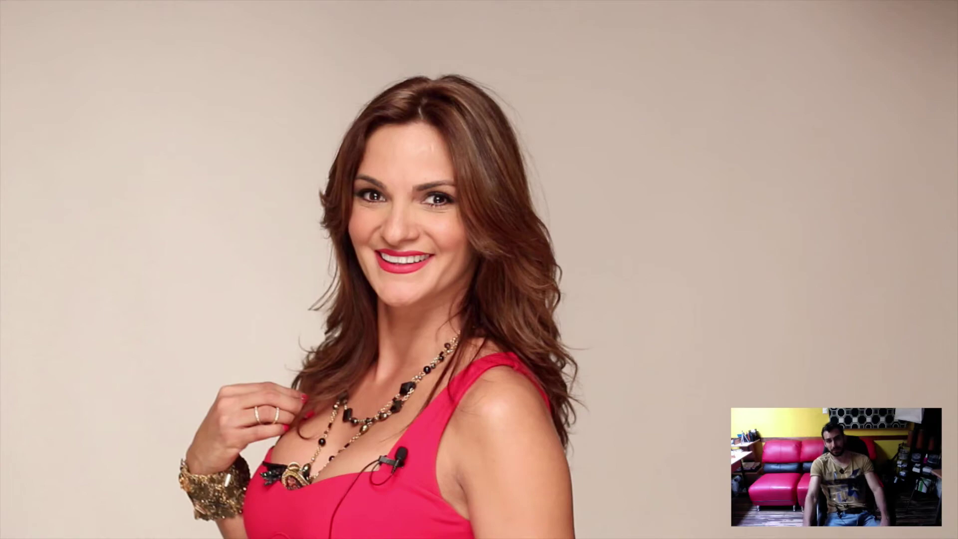
{"action": "key", "text": "Escape"}
Move the connected audio clip earlier, close to the start of the 03 MARIANA PERSONAJE video clip, and enable it.
{"action": "left_click", "coordinate": [336, 394]}
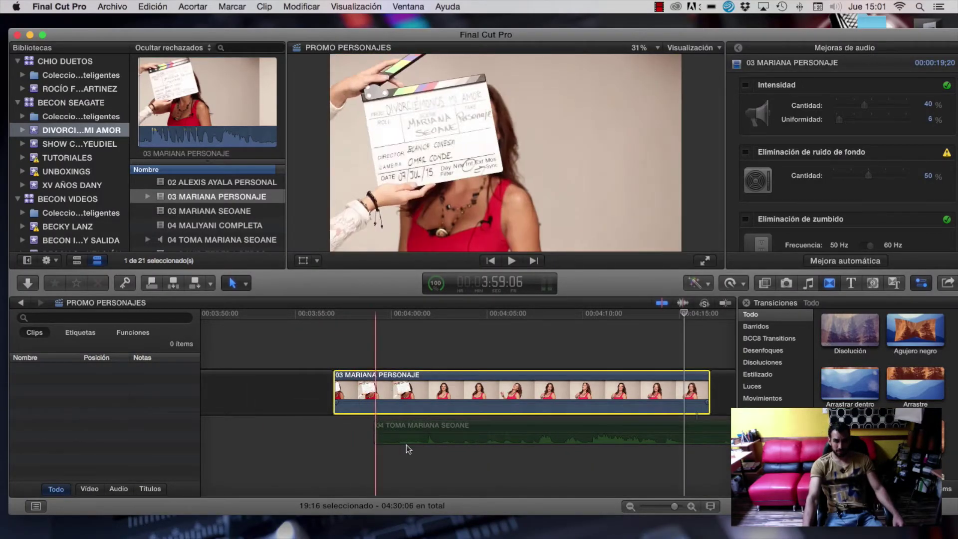
{"action": "left_click", "coordinate": [480, 433]}
{"action": "left_click_drag", "start_coordinate": [478, 432], "coordinate": [459, 439]}
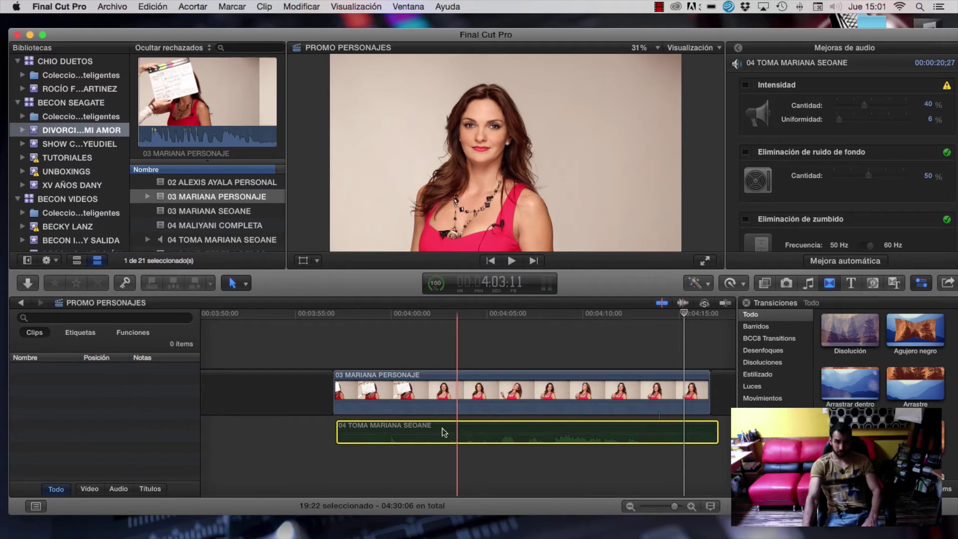
{"action": "left_click", "coordinate": [425, 436]}
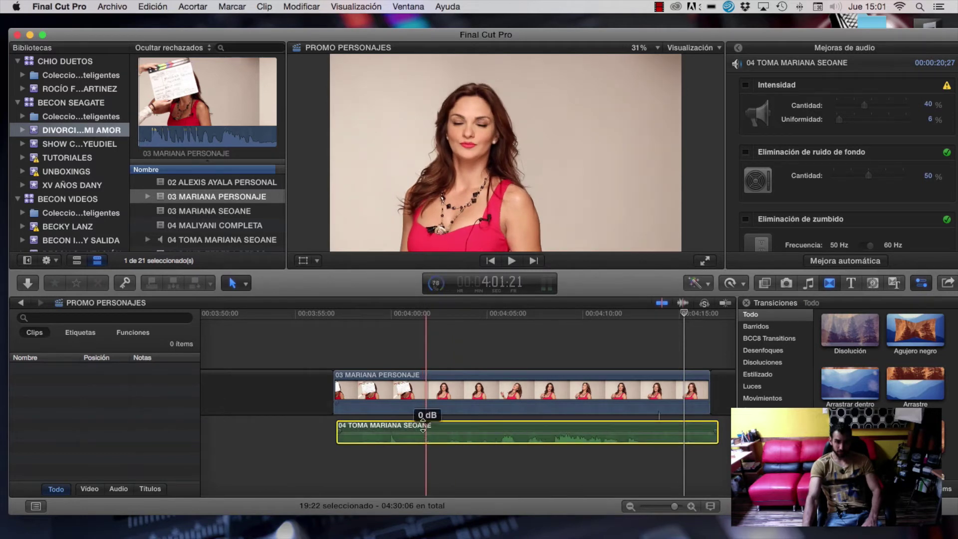
Disable the 03 MARIANA PERSONAJE video clip and play the separately recorded audio on its own.
{"action": "left_click", "coordinate": [362, 378]}
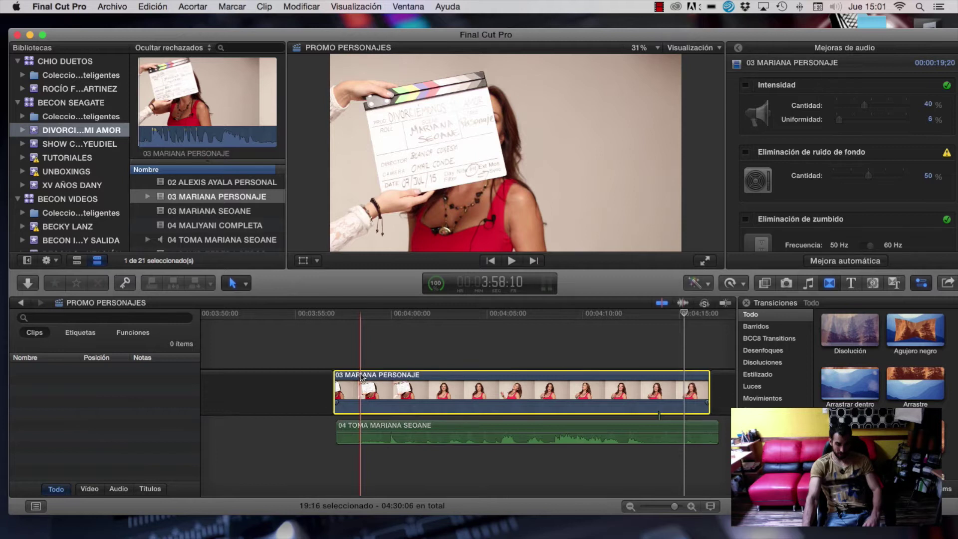
{"action": "key", "text": "v"}
{"action": "left_click", "coordinate": [364, 313]}
{"action": "key", "text": "space"}
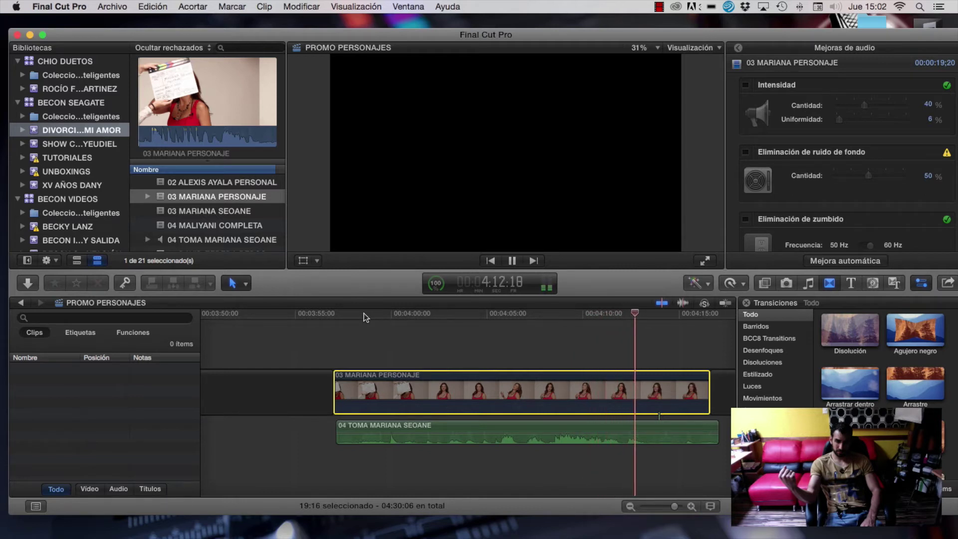
{"action": "key", "text": "space"}
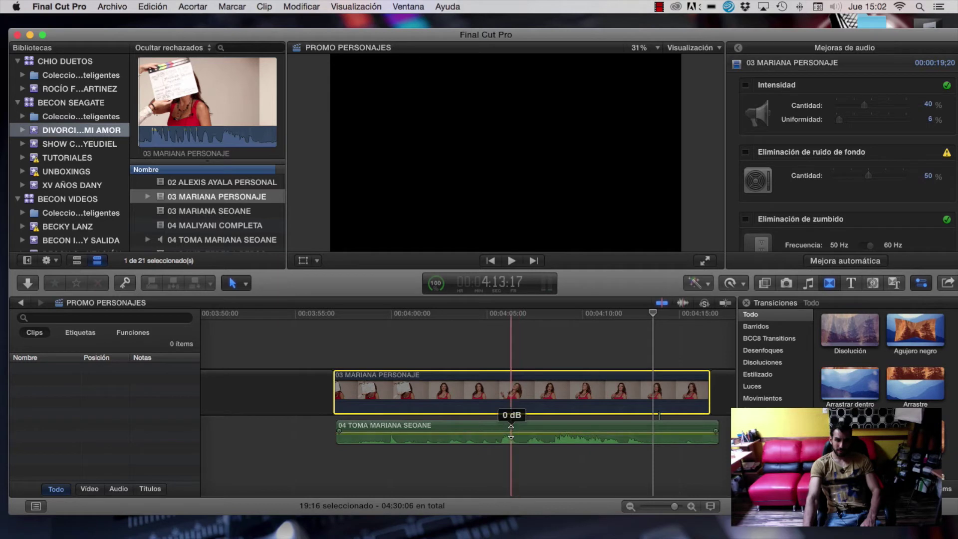
Re-enable the 03 MARIANA PERSONAJE video clip and raise its audio volume until its waveform shows.
{"action": "mouse_move", "coordinate": [511, 433]}
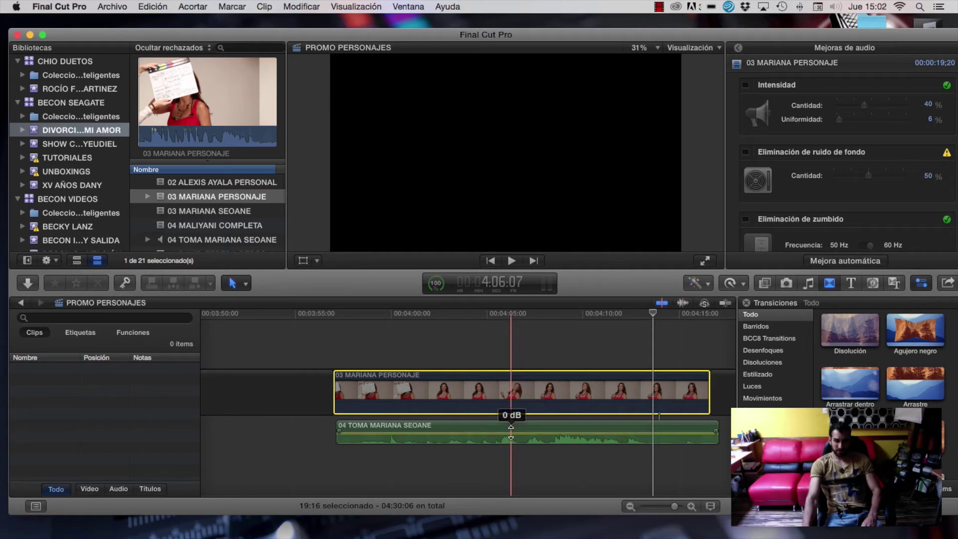
{"action": "left_click", "coordinate": [322, 313]}
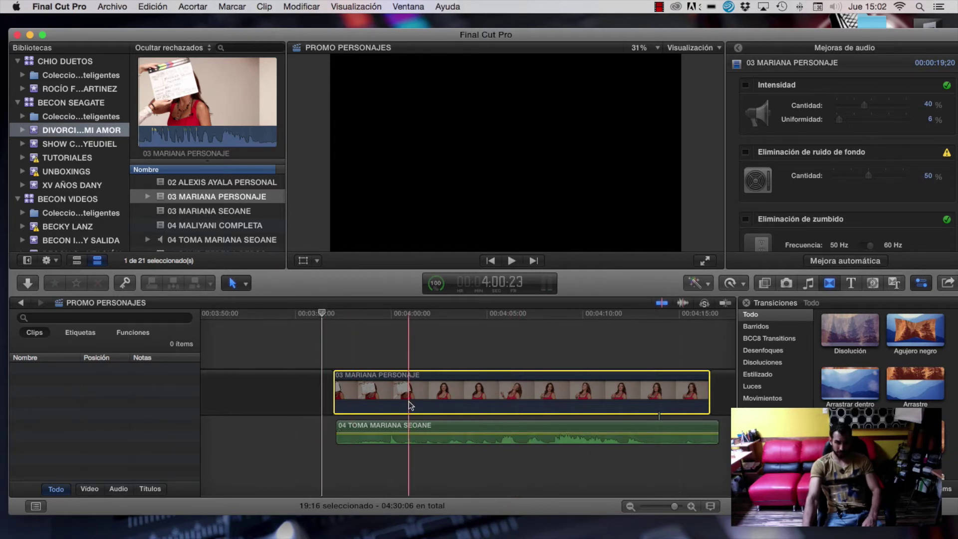
{"action": "left_click_drag", "start_coordinate": [409, 412], "coordinate": [410, 401]}
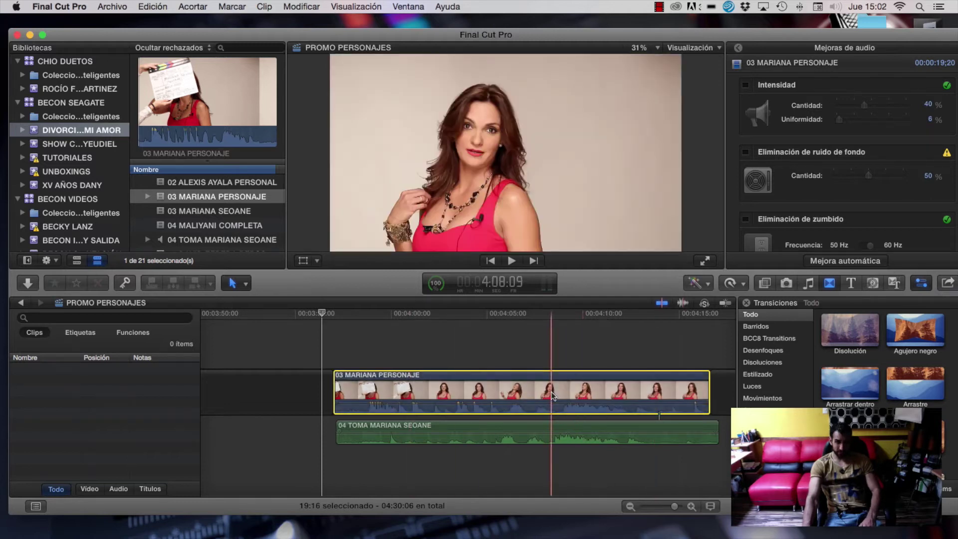
Play the clapperboard moment in close-up and set the connected audio clip's volume to about -1 dB.
{"action": "left_click_drag", "start_coordinate": [674, 505], "coordinate": [677, 504]}
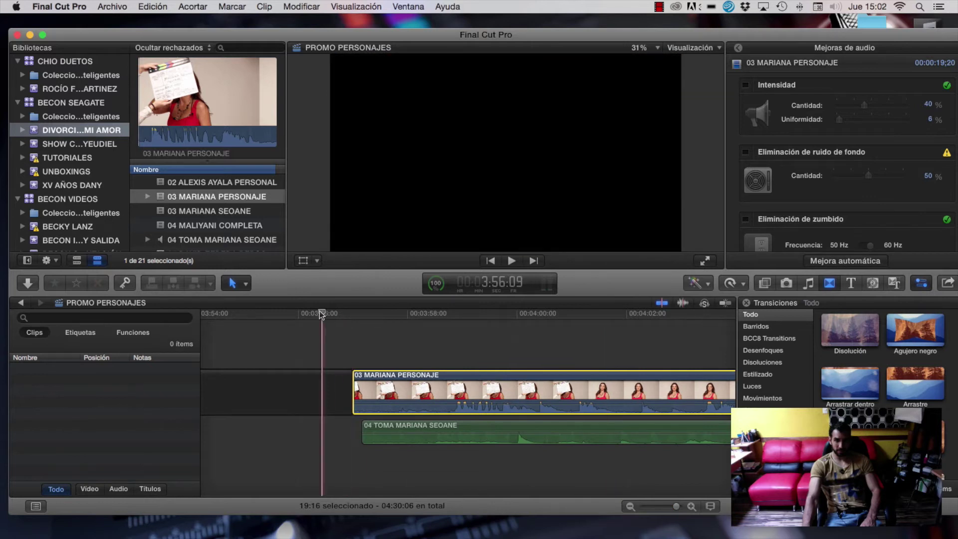
{"action": "left_click_drag", "start_coordinate": [320, 311], "coordinate": [509, 325]}
{"action": "key", "text": "space"}
{"action": "key", "text": "space"}
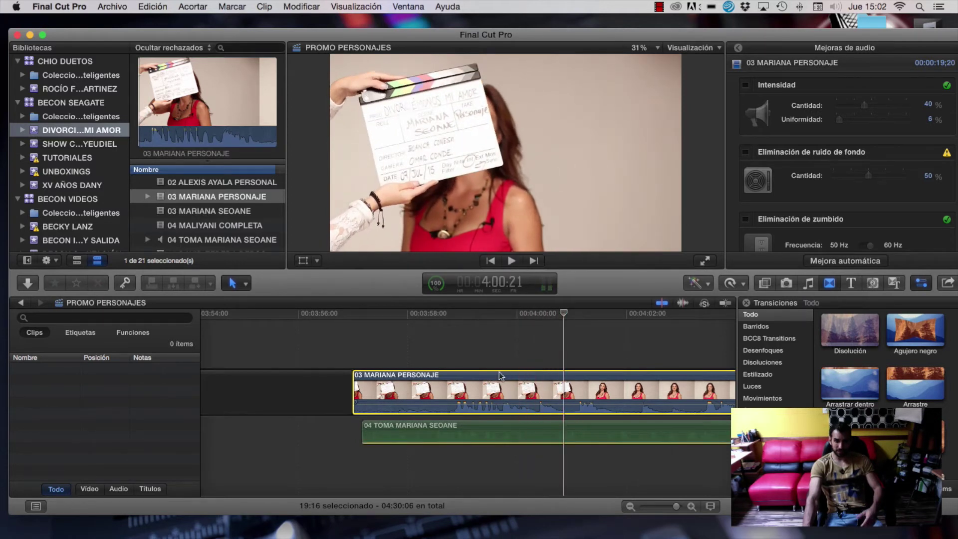
{"action": "left_click", "coordinate": [529, 443]}
{"action": "left_click_drag", "start_coordinate": [530, 443], "coordinate": [530, 433]}
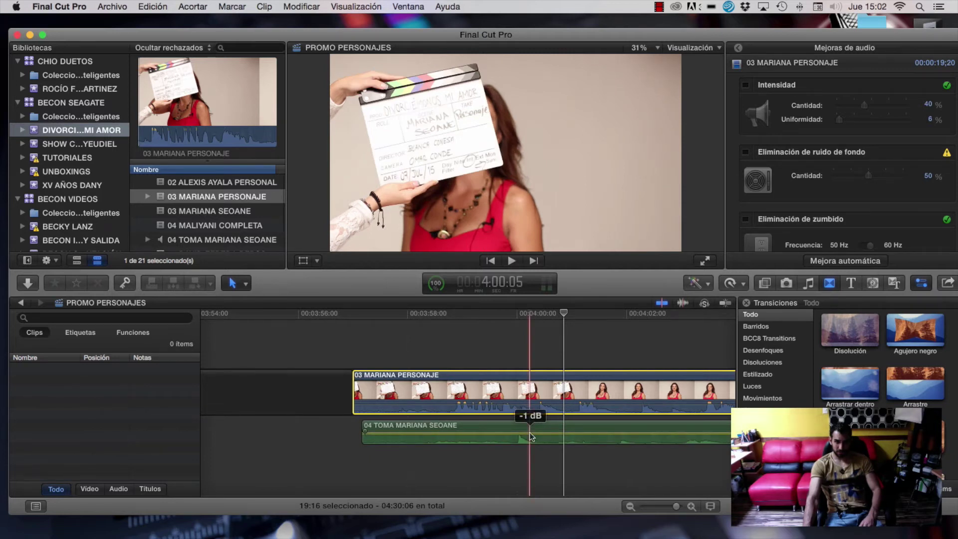
Slide the connected audio clip later so its clap peak roughly lines up with the clap in the video's waveform.
{"action": "left_click", "coordinate": [692, 506]}
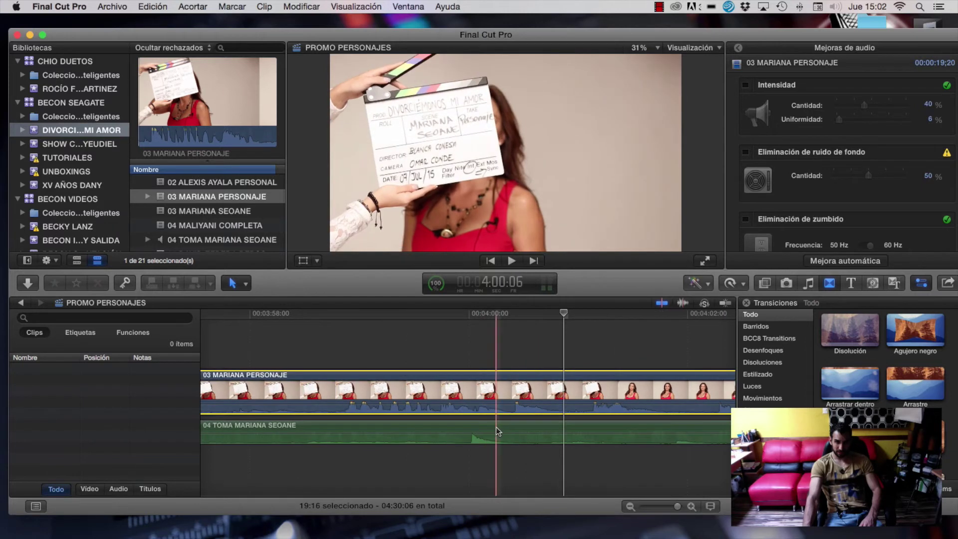
{"action": "left_click_drag", "start_coordinate": [473, 426], "coordinate": [518, 425]}
{"action": "left_click_drag", "start_coordinate": [563, 313], "coordinate": [524, 315]}
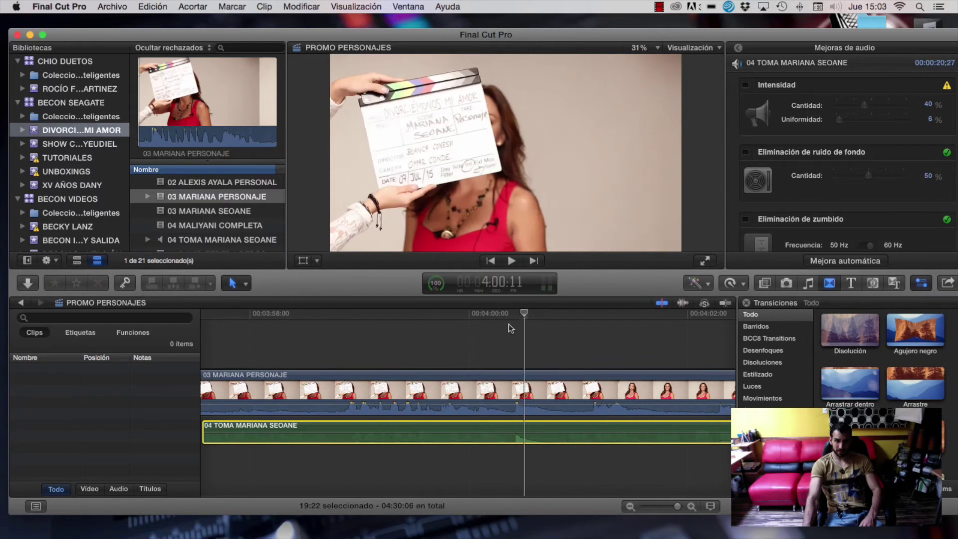
Fine-tune the audio clip slightly earlier at close zoom so its clap peak matches the video's clap peak.
{"action": "left_click", "coordinate": [502, 327]}
{"action": "left_click", "coordinate": [692, 507]}
{"action": "left_click", "coordinate": [692, 507]}
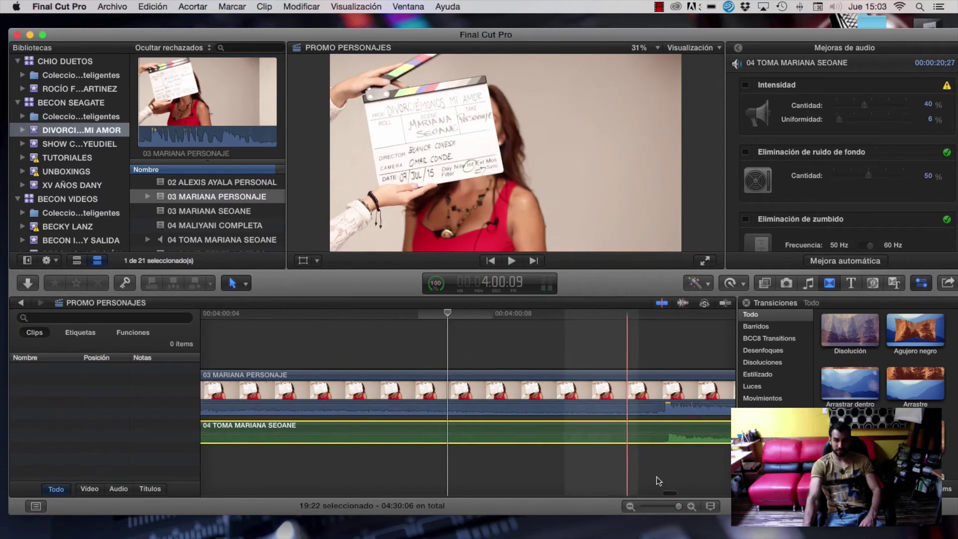
{"action": "left_click", "coordinate": [692, 507]}
{"action": "key", "text": "super+minus"}
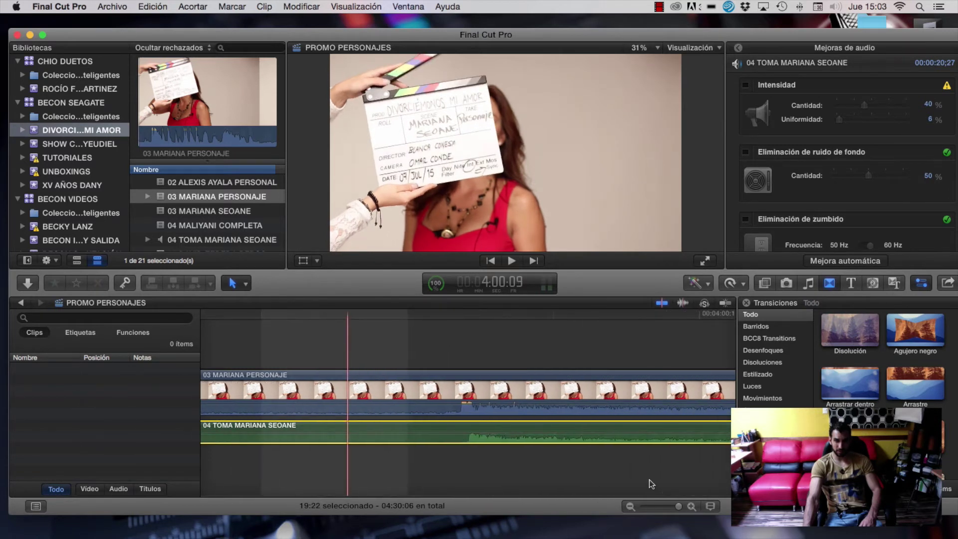
{"action": "left_click", "coordinate": [692, 508]}
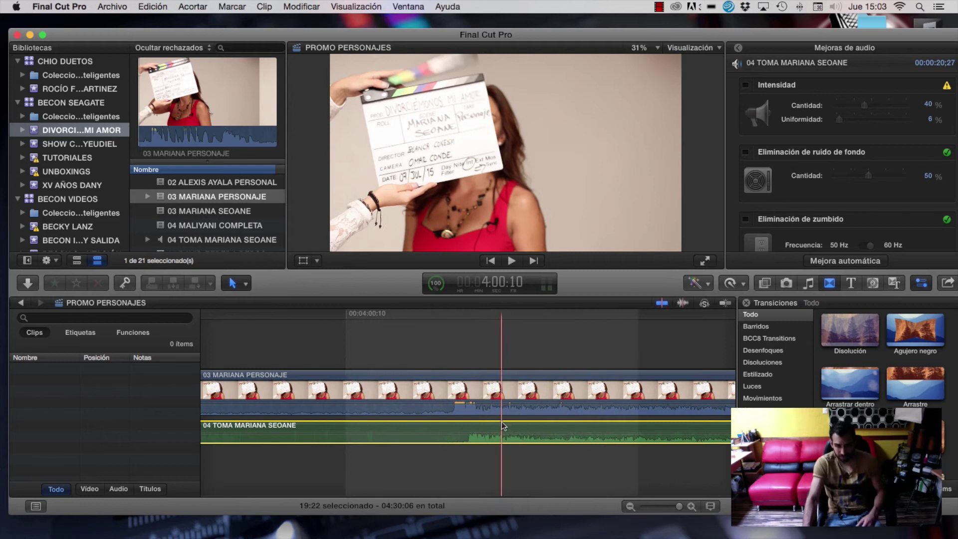
{"action": "left_click_drag", "start_coordinate": [493, 427], "coordinate": [481, 424]}
Lower the video clip's own audio to silence and play the synced clips full screen.
{"action": "left_click_drag", "start_coordinate": [678, 506], "coordinate": [673, 506]}
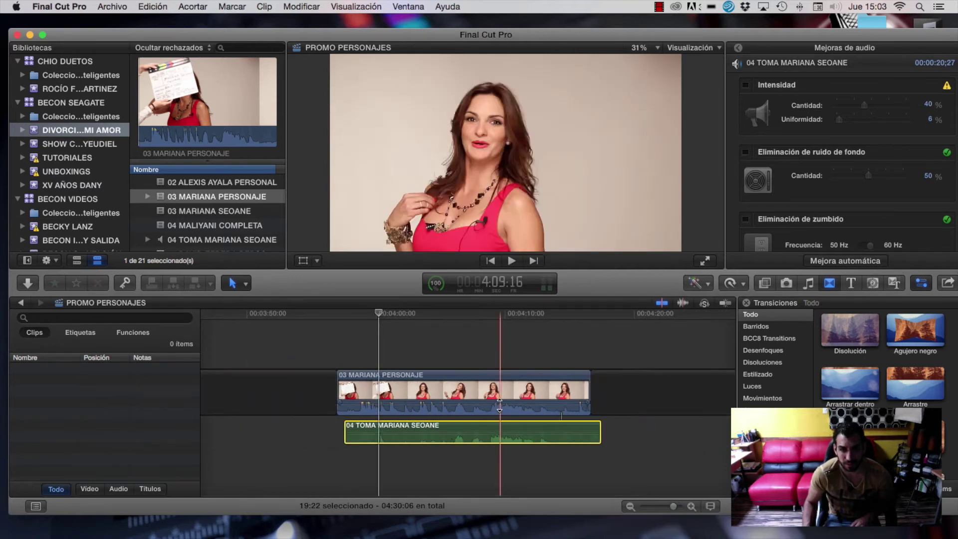
{"action": "left_click_drag", "start_coordinate": [500, 405], "coordinate": [499, 422]}
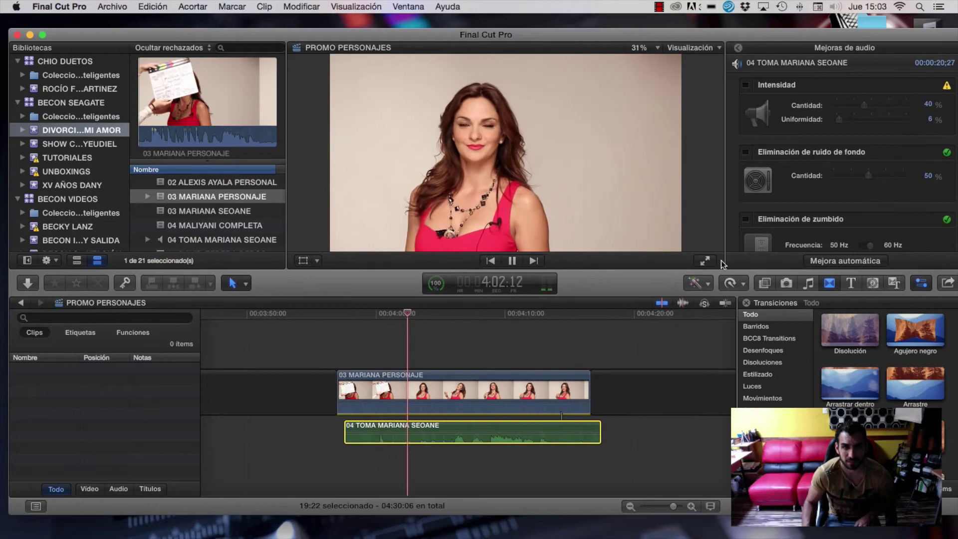
{"action": "left_click", "coordinate": [705, 261]}
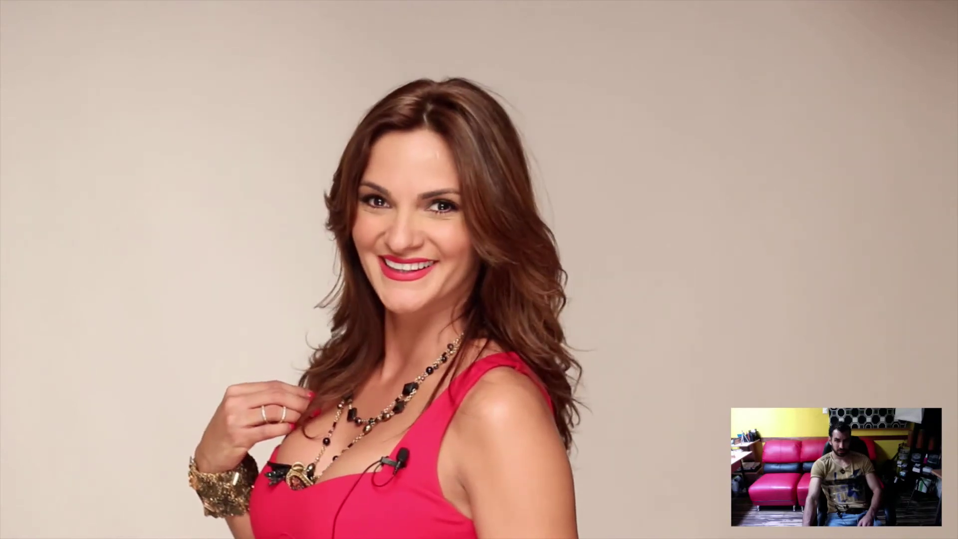
{"action": "key", "text": "Escape"}
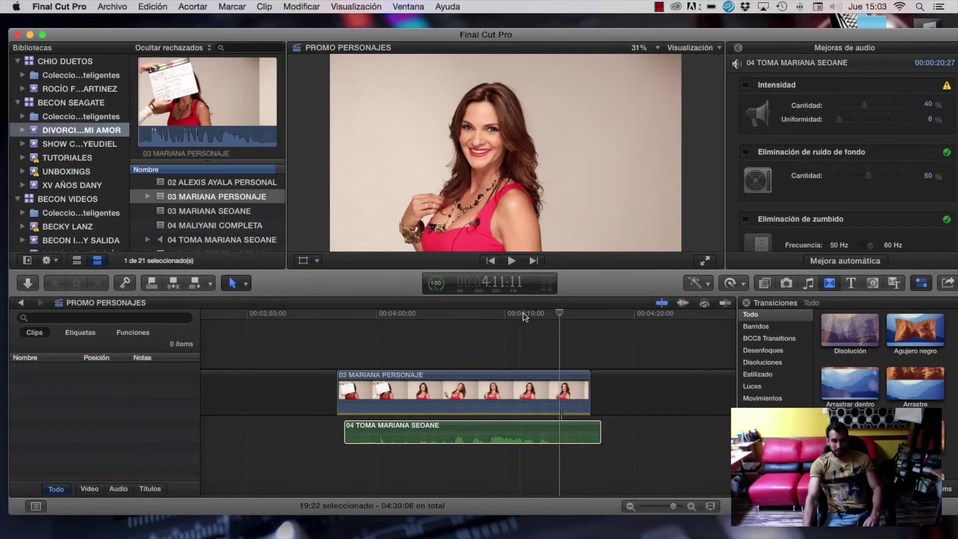
Enable Intensidad with Uniformidad 12% and background noise removal at 30% on the connected audio clip, and listen to the result.
{"action": "left_click", "coordinate": [497, 423]}
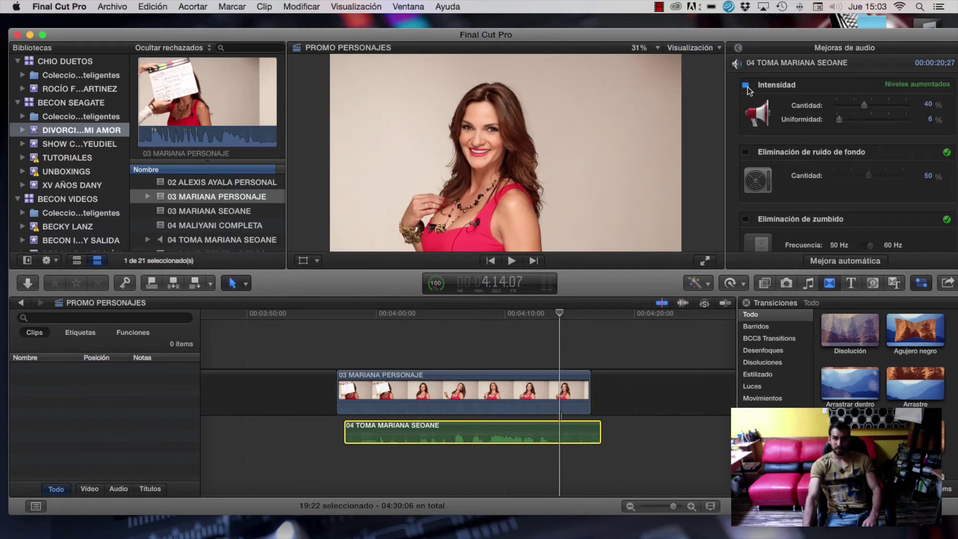
{"action": "left_click", "coordinate": [748, 154]}
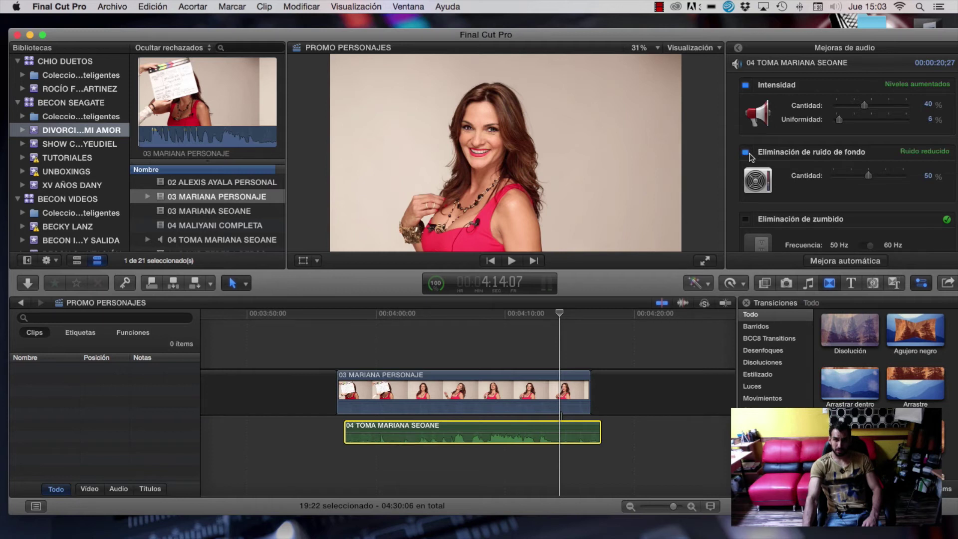
{"action": "left_click_drag", "start_coordinate": [869, 175], "coordinate": [857, 175]}
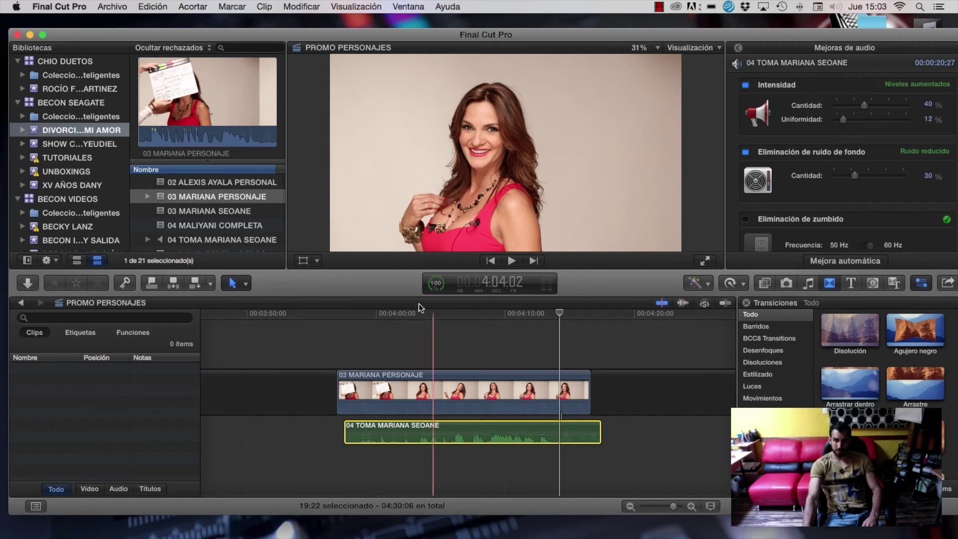
{"action": "left_click", "coordinate": [336, 313]}
{"action": "key", "text": "space"}
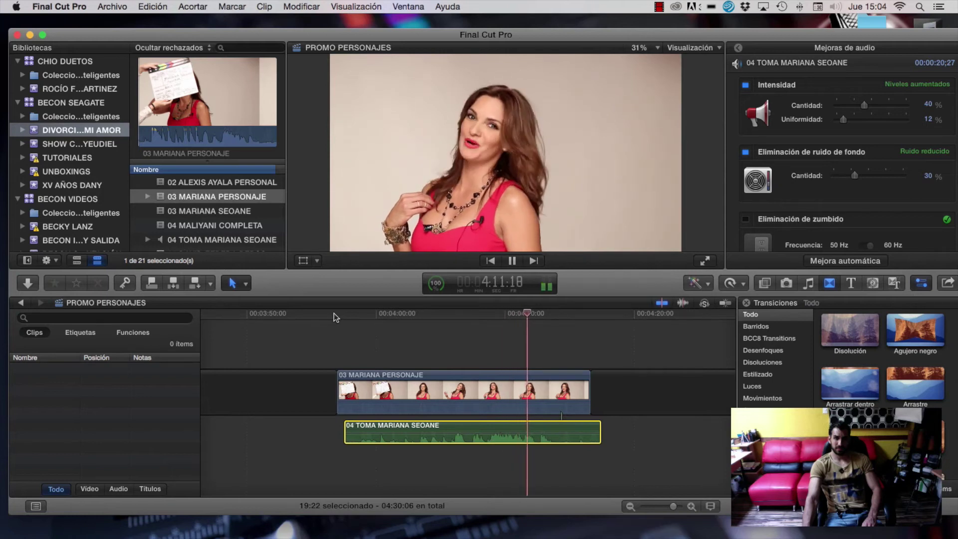
{"action": "key", "text": "space"}
Play from 00:04:05:16 to locate the start of the useful take, and select both the video and audio clips.
{"action": "left_click_drag", "start_coordinate": [671, 506], "coordinate": [674, 504]}
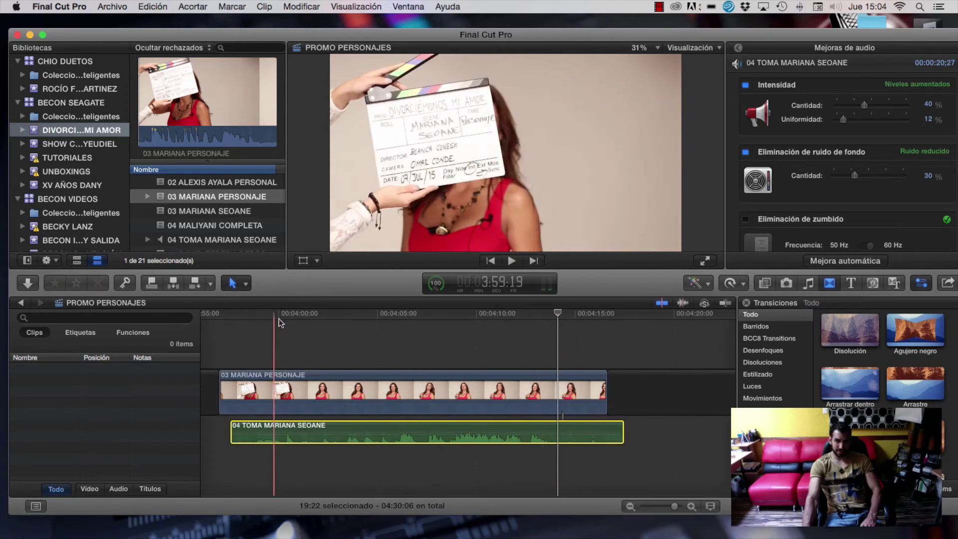
{"action": "left_click_drag", "start_coordinate": [286, 320], "coordinate": [391, 320]}
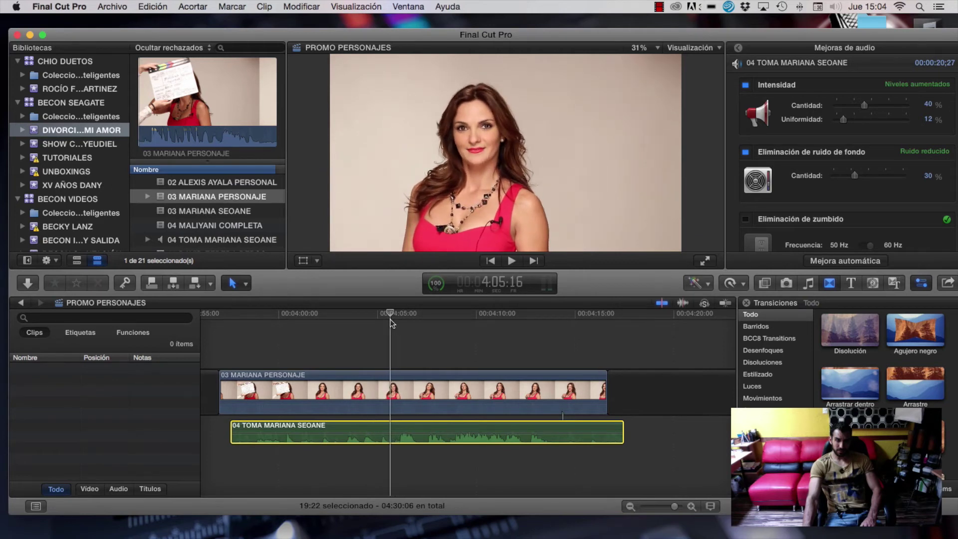
{"action": "key", "text": "space"}
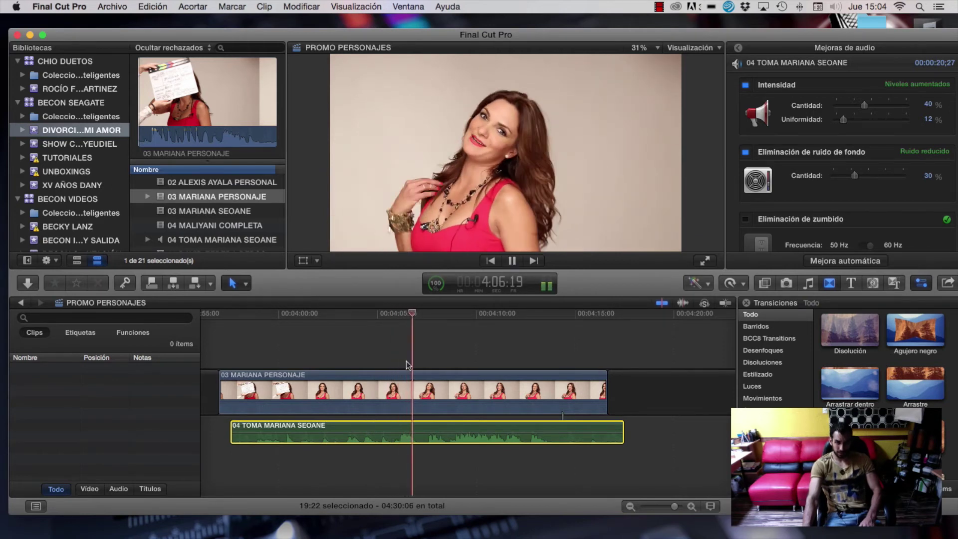
{"action": "left_click_drag", "start_coordinate": [410, 458], "coordinate": [437, 412]}
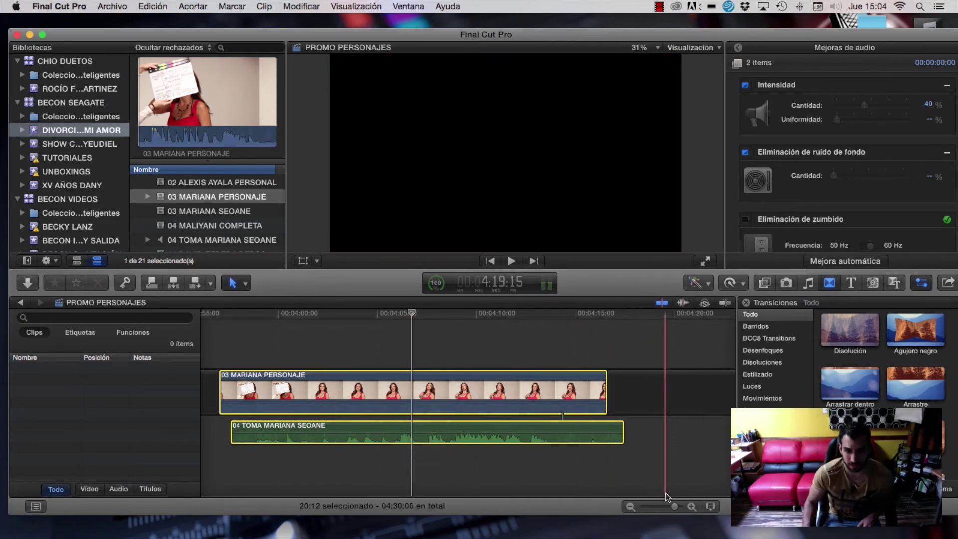
Cut both the video and audio clips at 00:04:05:16, where the useful take starts.
{"action": "left_click_drag", "start_coordinate": [675, 507], "coordinate": [678, 507]}
{"action": "left_click", "coordinate": [375, 319]}
{"action": "key", "text": "space"}
{"action": "left_click_drag", "start_coordinate": [400, 317], "coordinate": [384, 316]}
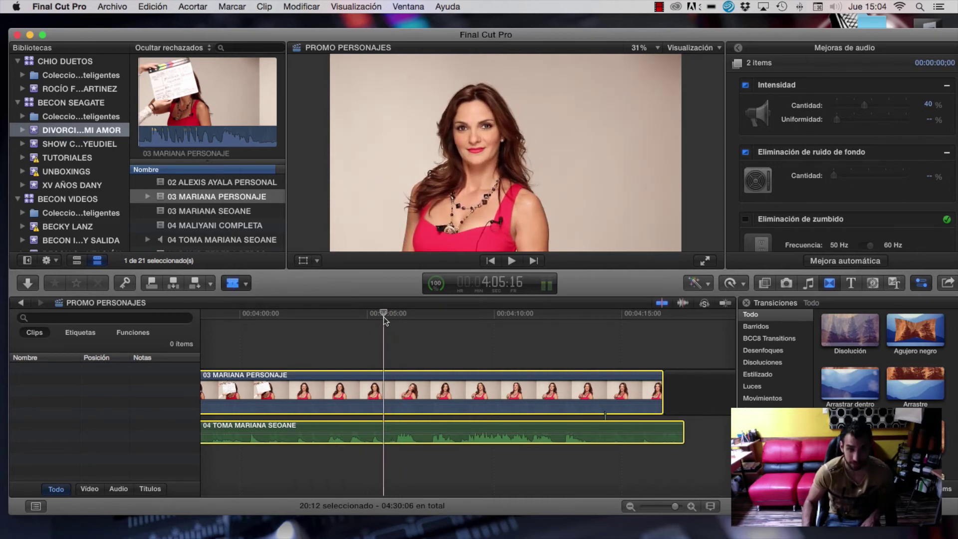
{"action": "left_click", "coordinate": [387, 383]}
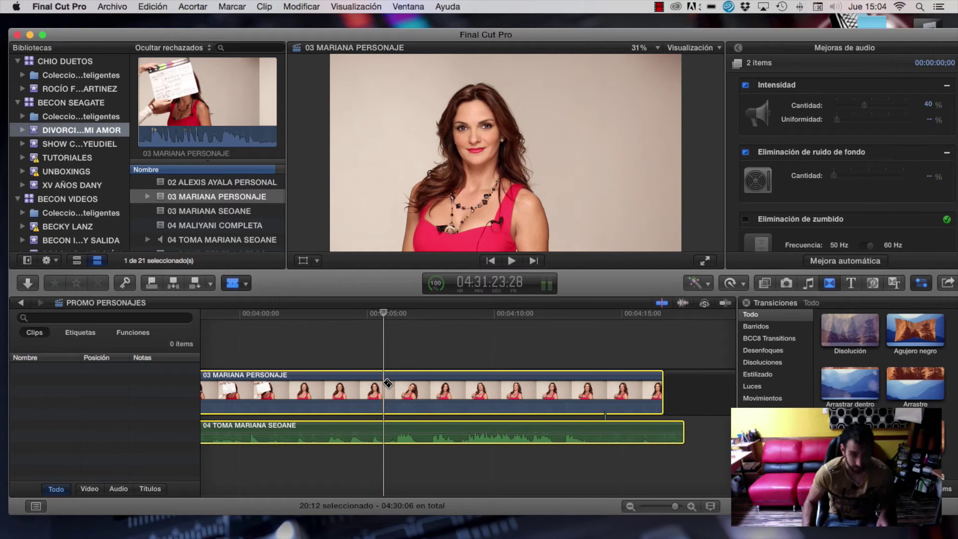
{"action": "key", "text": "super+b"}
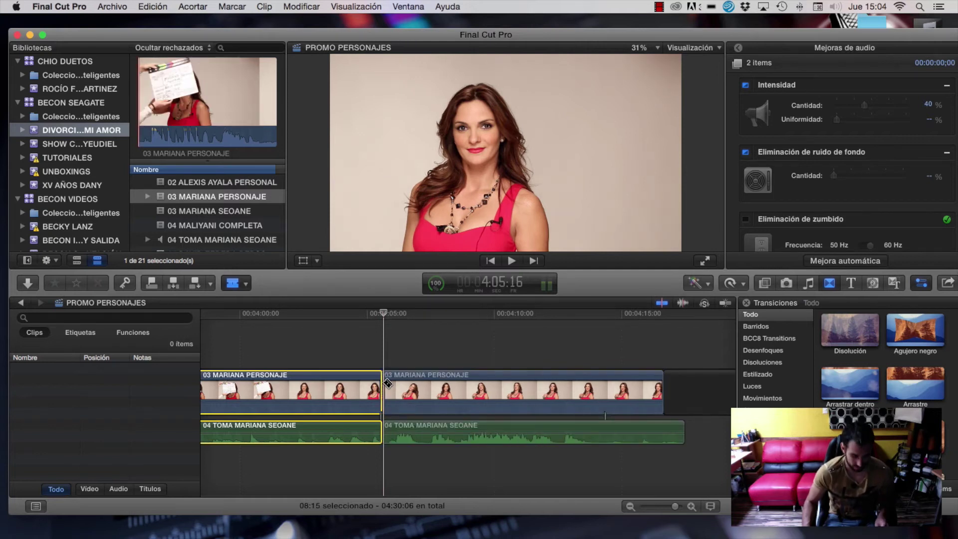
Delete the clapperboard portion before the cut from both the video and the audio.
{"action": "key", "text": "a"}
{"action": "left_click", "coordinate": [370, 394]}
{"action": "left_click", "coordinate": [347, 432]}
{"action": "left_click", "coordinate": [352, 397], "text": "super"}
{"action": "key", "text": "Delete"}
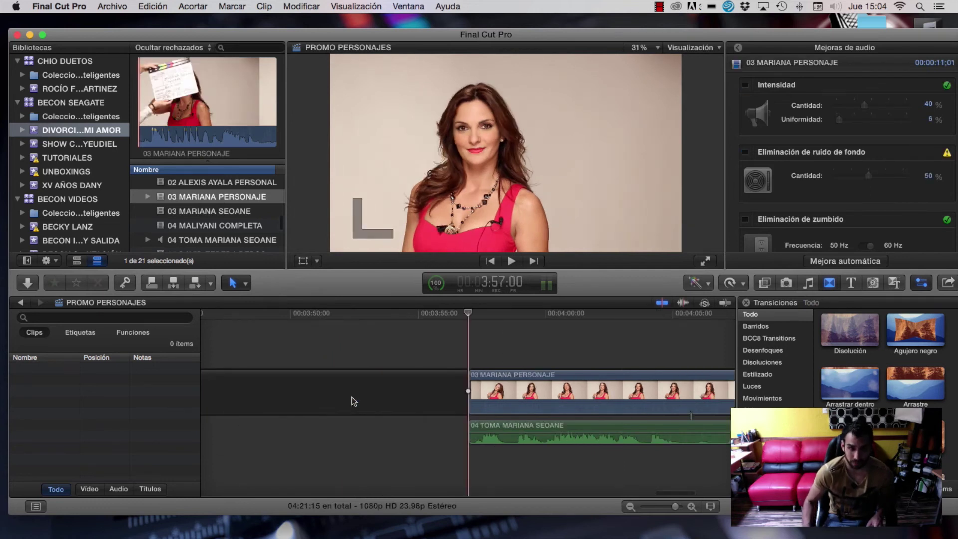
Play the trimmed take to find its end and cut both clips at 00:04:05:11.
{"action": "scroll", "coordinate": [377, 403], "scroll_direction": "right", "scroll_amount": 3}
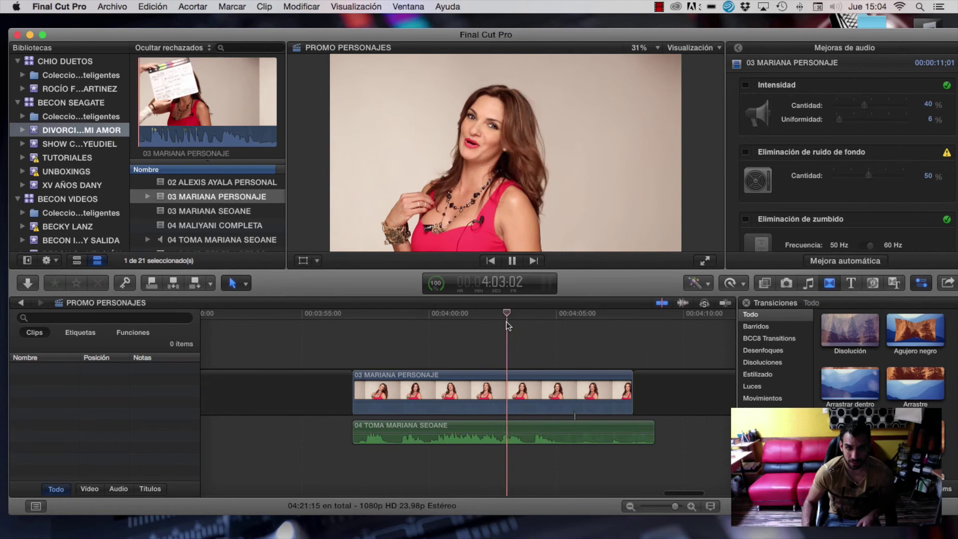
{"action": "key", "text": "space"}
{"action": "key", "text": "space"}
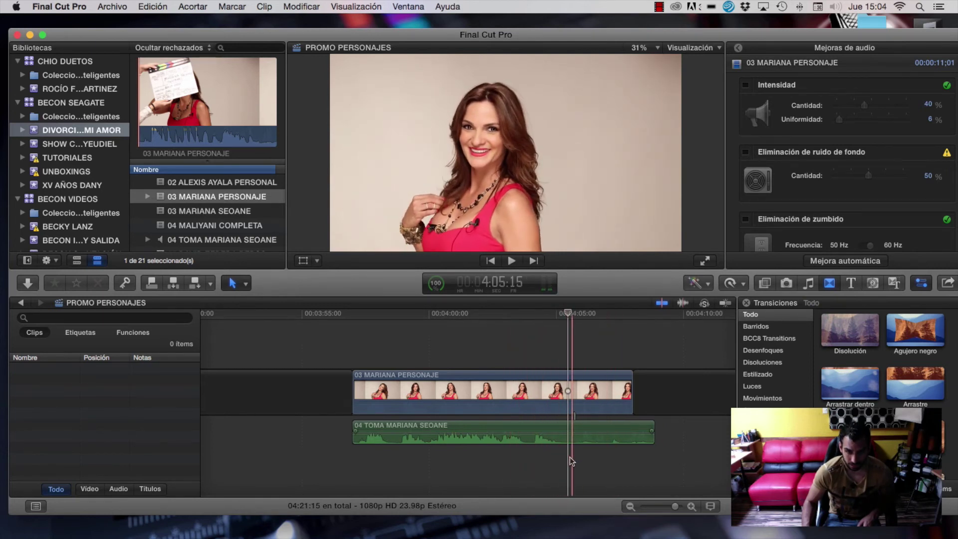
{"action": "left_click_drag", "start_coordinate": [570, 461], "coordinate": [583, 406]}
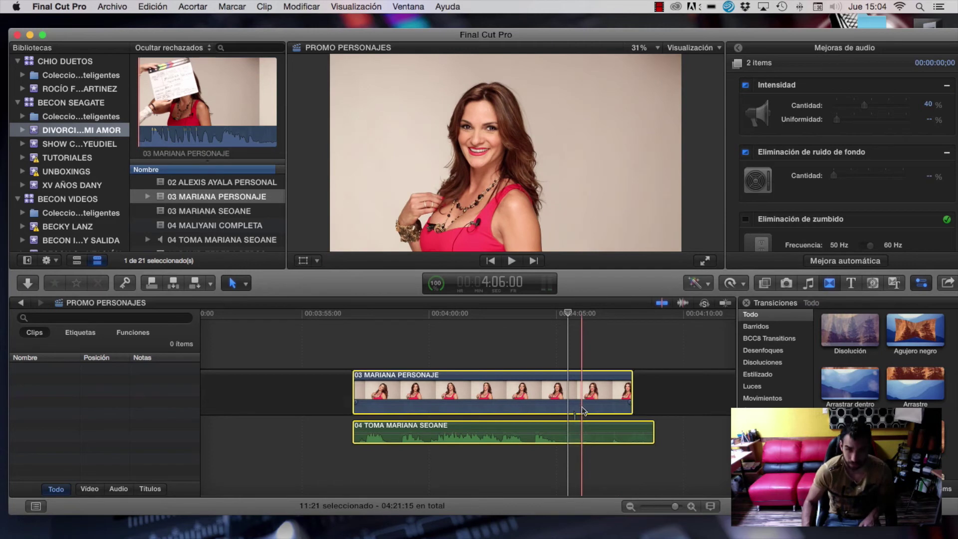
{"action": "key", "text": "b"}
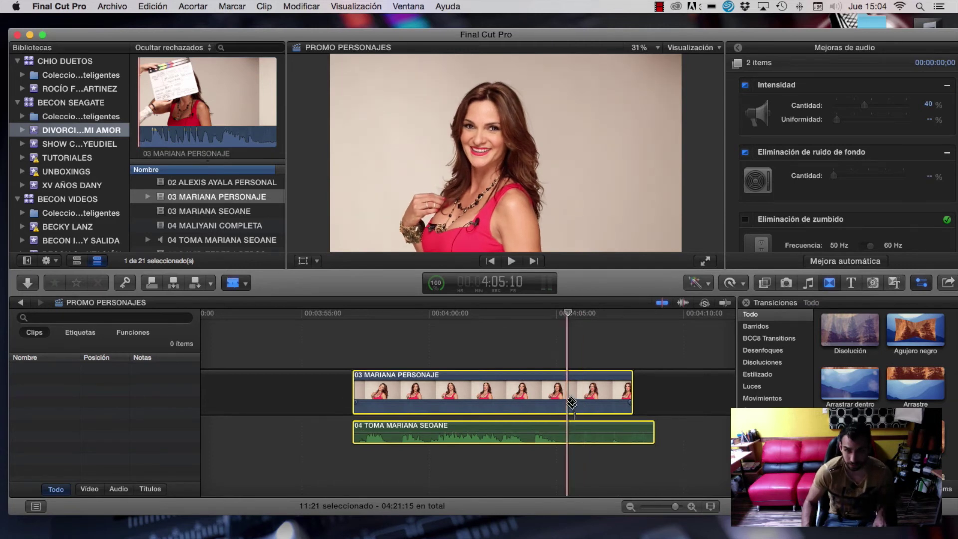
{"action": "left_click", "coordinate": [573, 402], "text": "shift"}
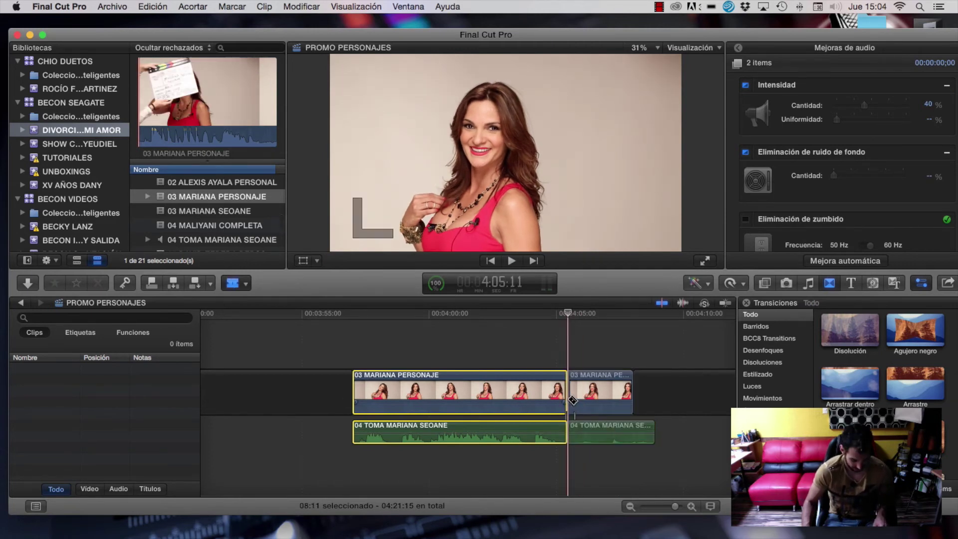
Delete the leftover video and audio segments after the end cut.
{"action": "key", "text": "a"}
{"action": "left_click", "coordinate": [586, 395]}
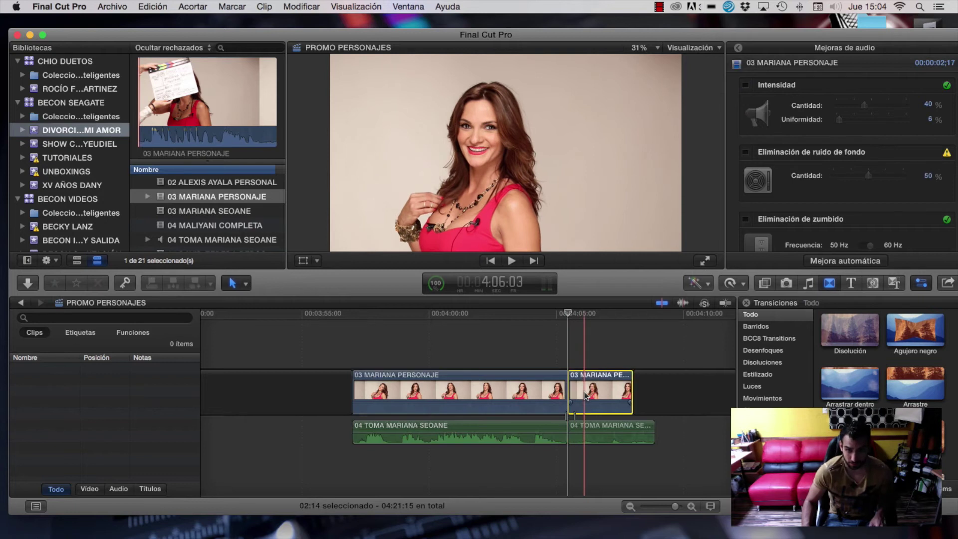
{"action": "left_click", "coordinate": [588, 430], "text": "super"}
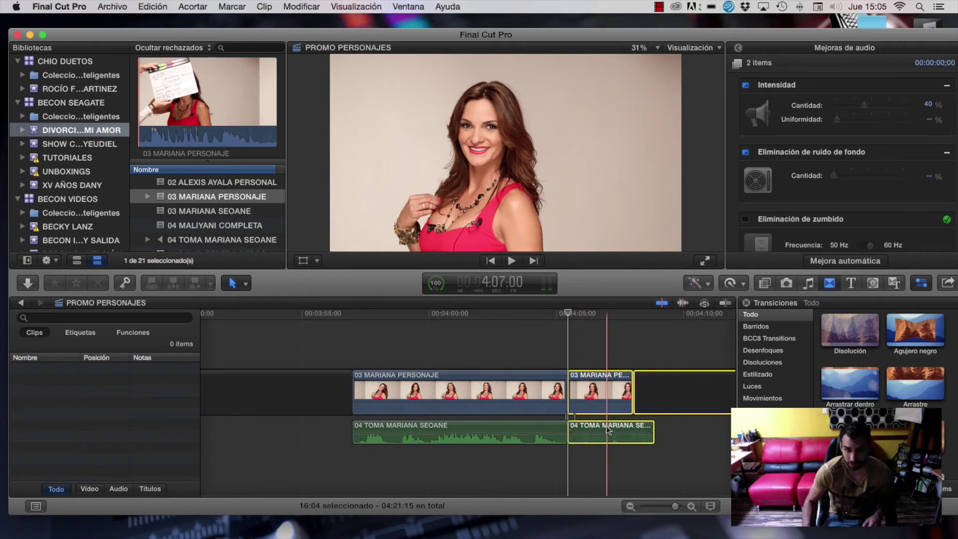
{"action": "left_click", "coordinate": [636, 418]}
{"action": "left_click", "coordinate": [612, 397]}
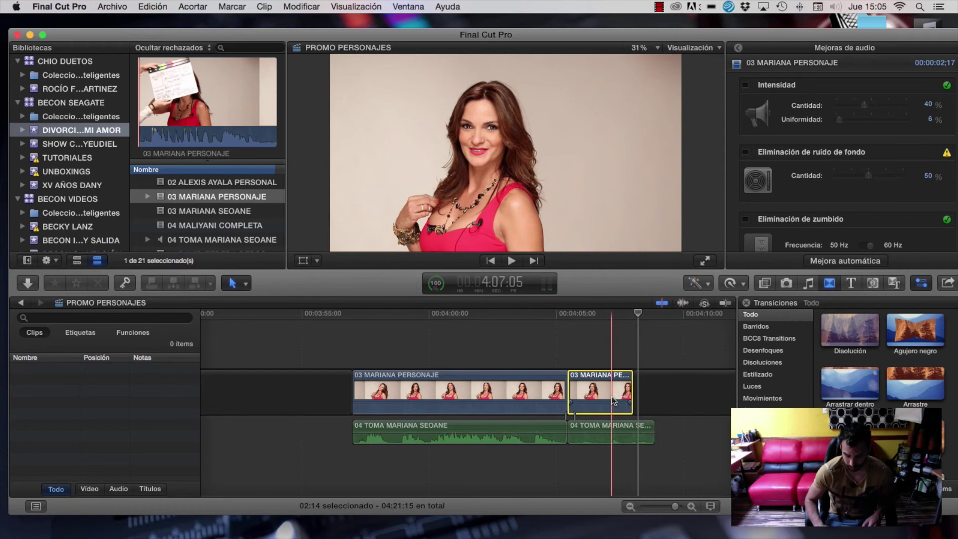
{"action": "key", "text": "Delete"}
Combine the trimmed video and audio into a compound clip named PROMO PERSONAJES Clip 3 in the event DIVORCIÉMONOS MI AMOR.
{"action": "left_click_drag", "start_coordinate": [676, 507], "coordinate": [662, 508]}
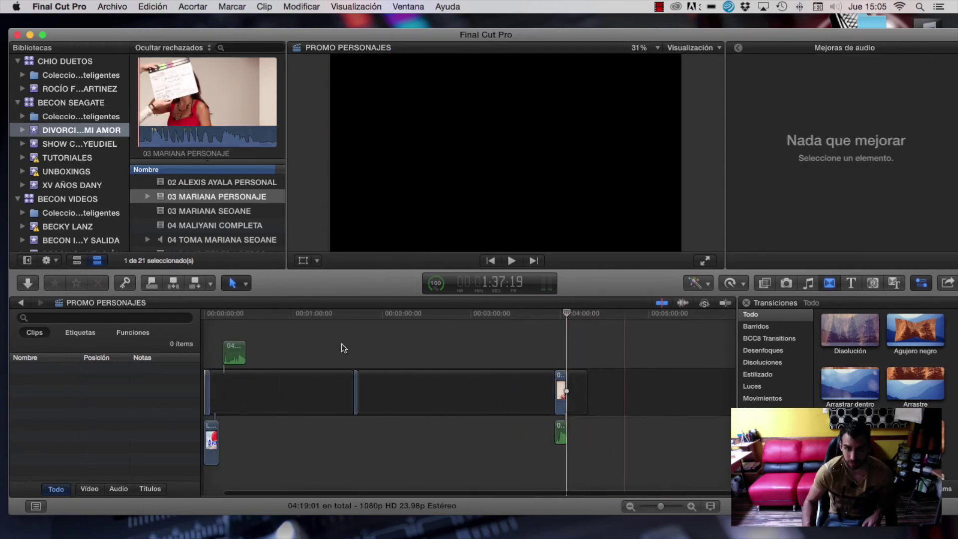
{"action": "left_click", "coordinate": [355, 313]}
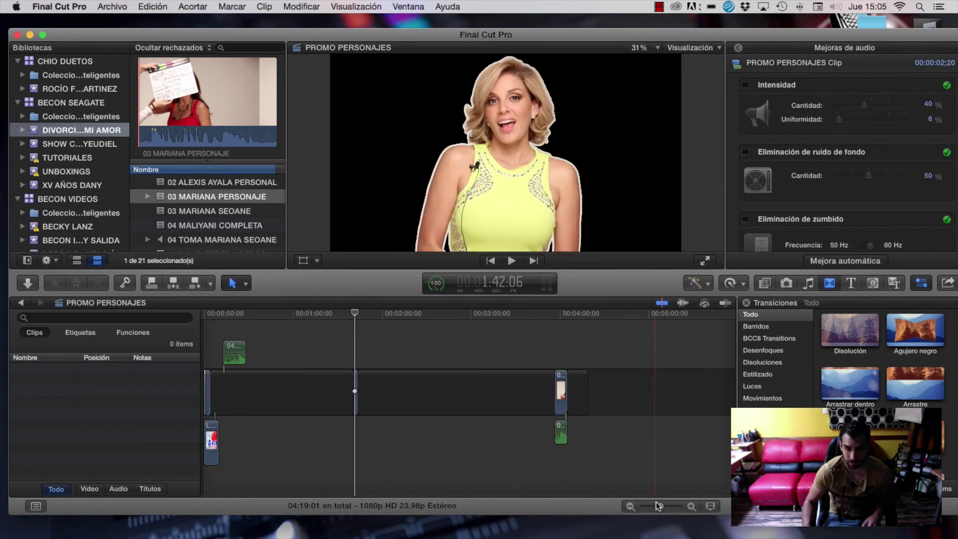
{"action": "left_click_drag", "start_coordinate": [662, 507], "coordinate": [664, 508]}
{"action": "left_click", "coordinate": [635, 433]}
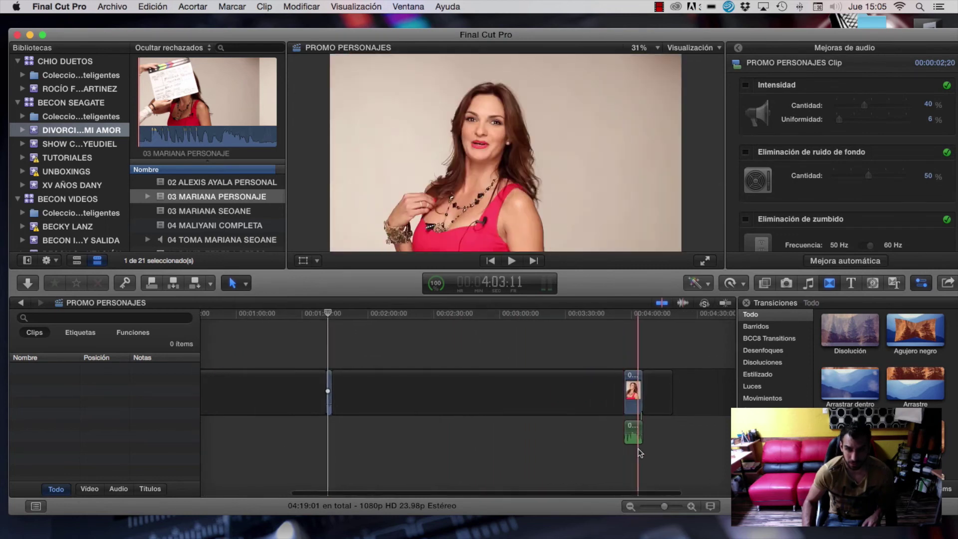
{"action": "left_click", "coordinate": [635, 403], "text": "super"}
{"action": "right_click", "coordinate": [635, 403]}
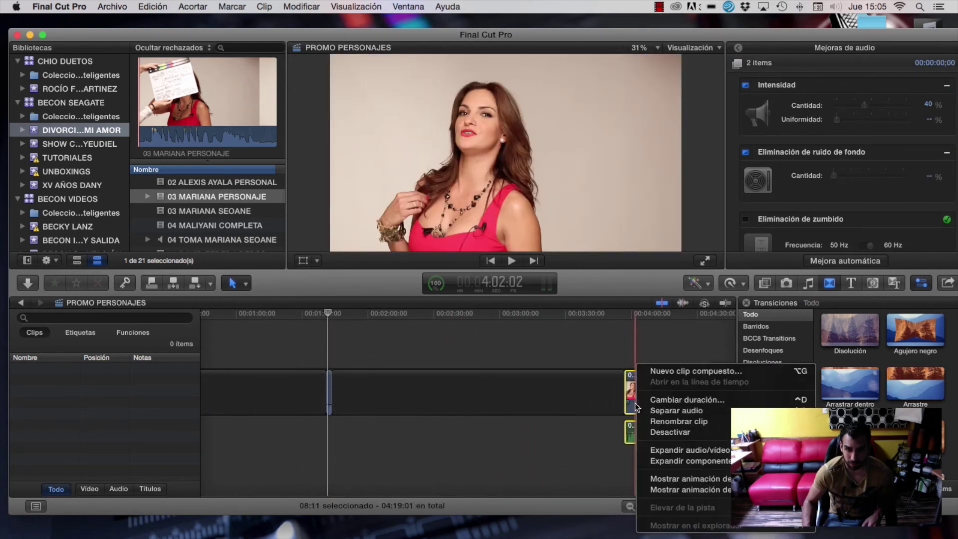
{"action": "left_click", "coordinate": [682, 372]}
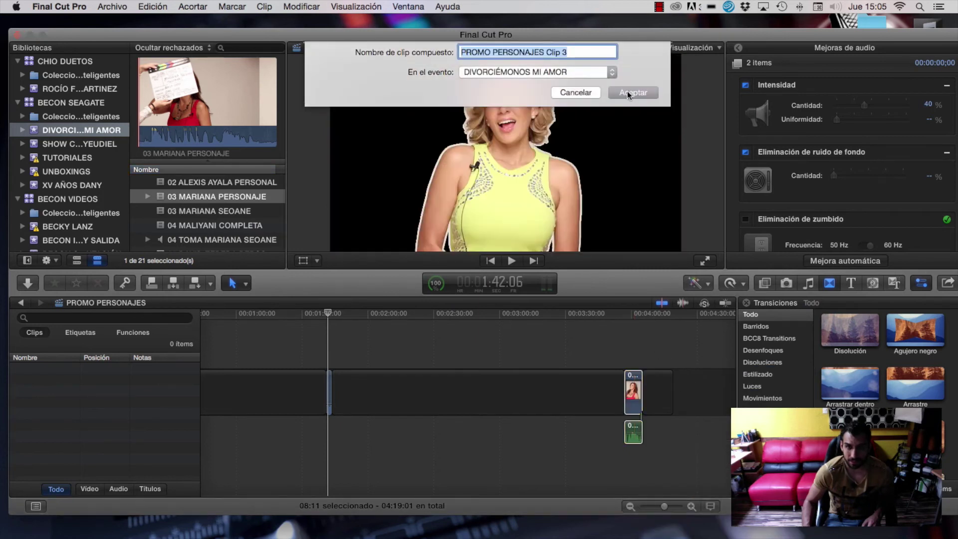
{"action": "left_click", "coordinate": [627, 90]}
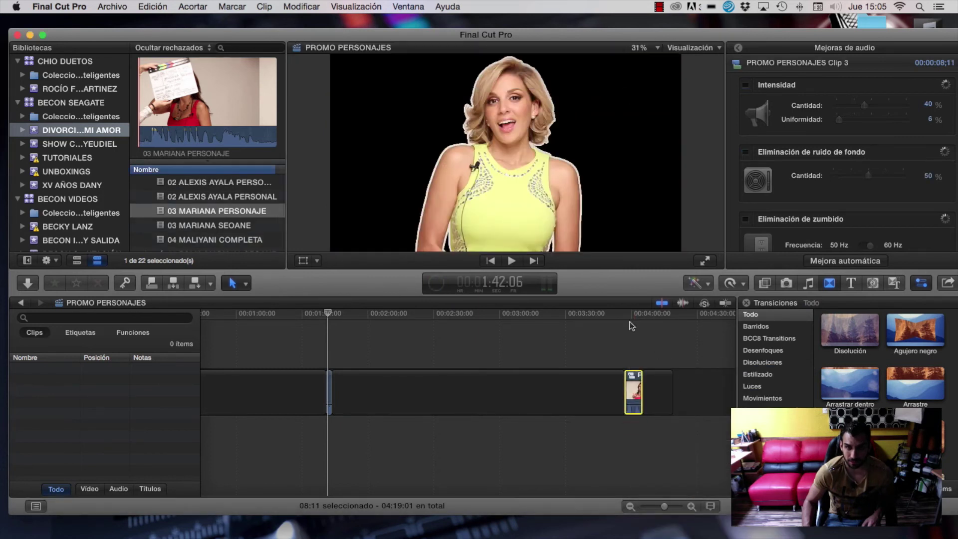
Cut the compound clip out of the timeline and delete the leftover 04 TOMA MARIANA SEOANE audio near the start.
{"action": "key", "text": "Delete"}
{"action": "scroll", "coordinate": [553, 422], "scroll_direction": "left", "scroll_amount": 5}
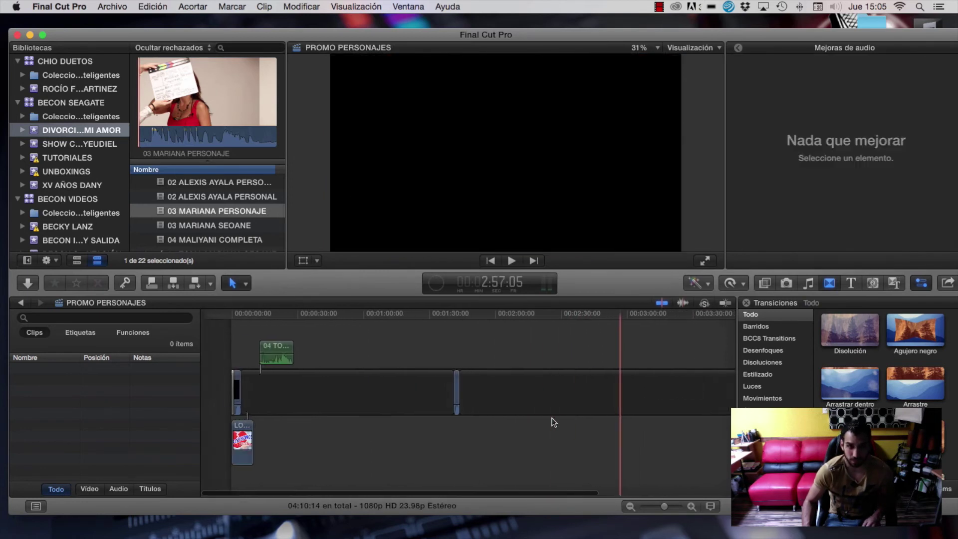
{"action": "left_click_drag", "start_coordinate": [665, 506], "coordinate": [666, 506]}
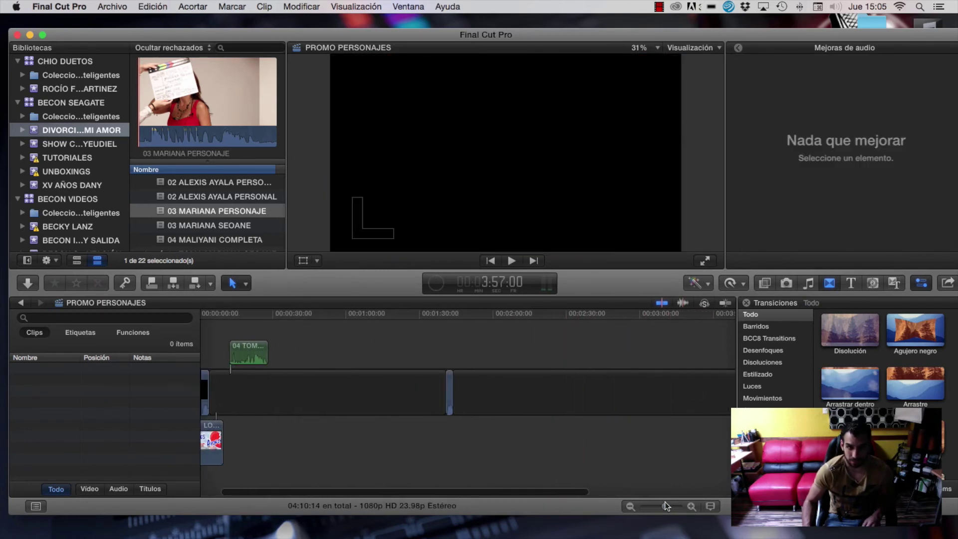
{"action": "left_click", "coordinate": [251, 347]}
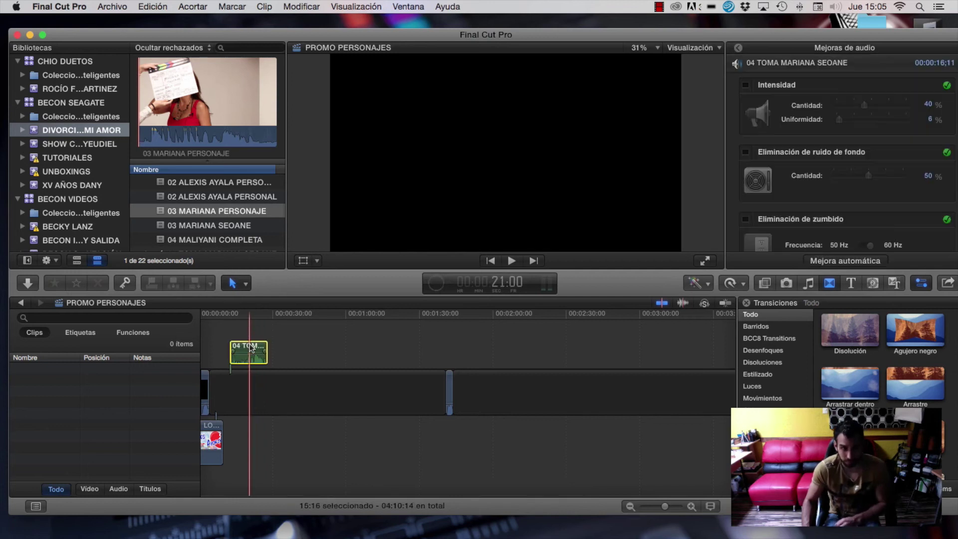
{"action": "key", "text": "Delete"}
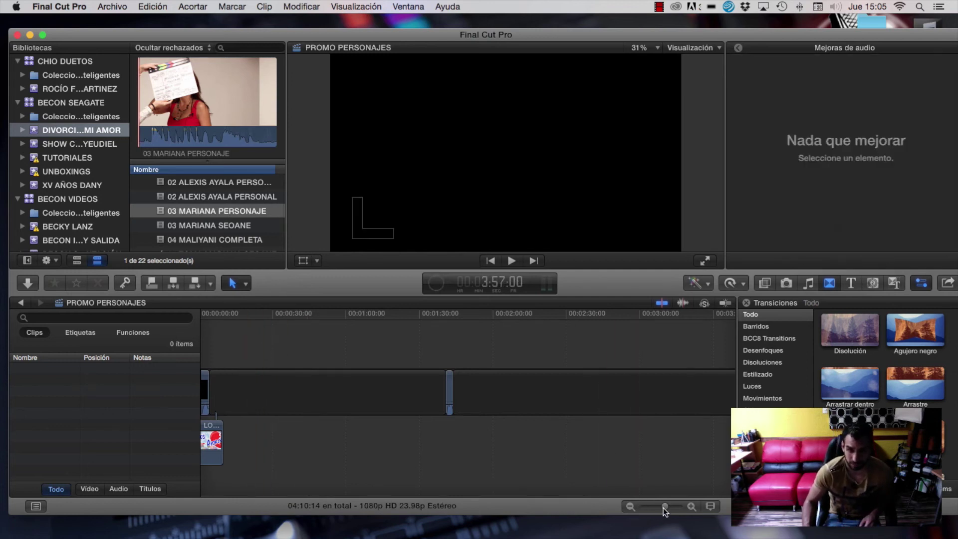
Insert the cut compound clip at 00:00:04:10, just after PROMO PERSONAJES Clip 2.
{"action": "left_click_drag", "start_coordinate": [665, 506], "coordinate": [670, 506]}
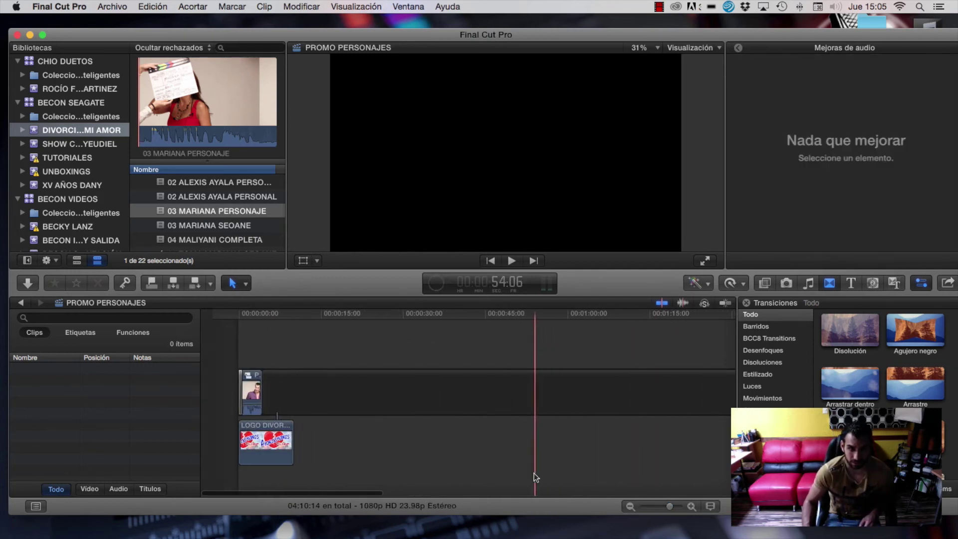
{"action": "left_click", "coordinate": [235, 314]}
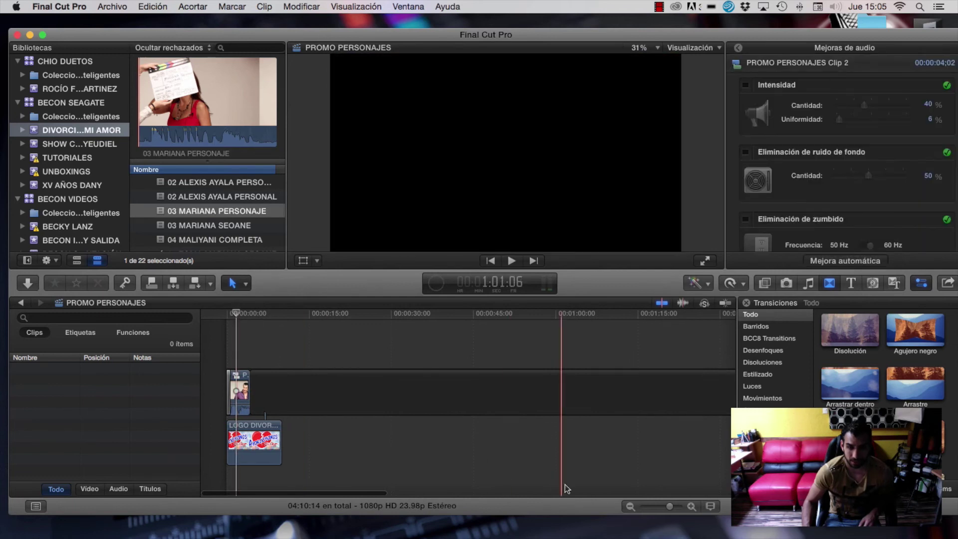
{"action": "left_click_drag", "start_coordinate": [670, 508], "coordinate": [675, 507]}
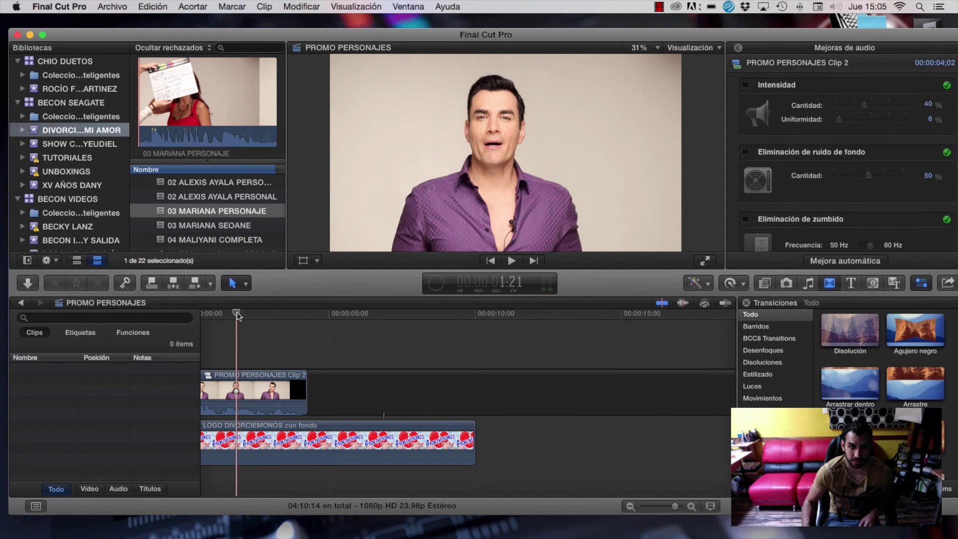
{"action": "left_click", "coordinate": [265, 313]}
{"action": "left_click_drag", "start_coordinate": [268, 315], "coordinate": [313, 315]}
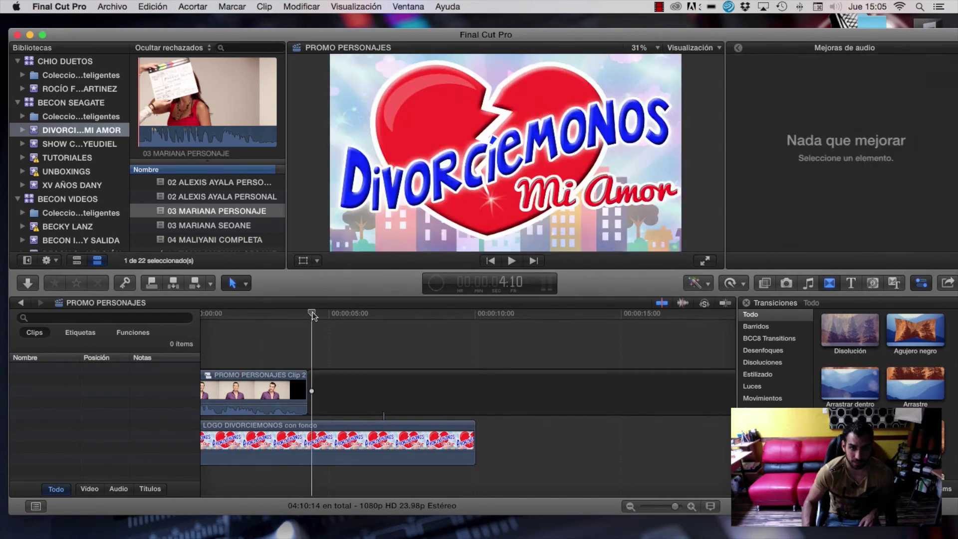
{"action": "key", "text": "w"}
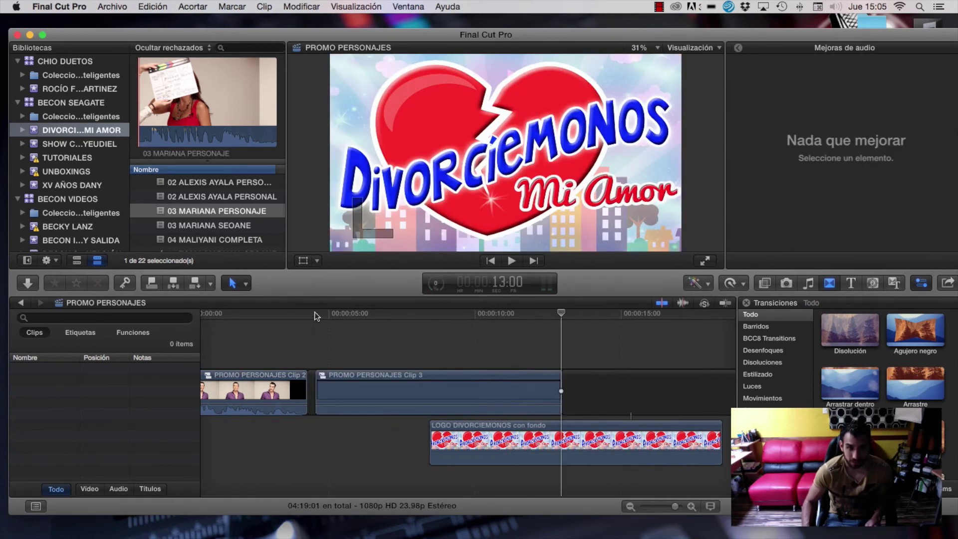
Delete the small gap between the two compound clips and play the joined sequence.
{"action": "left_click", "coordinate": [311, 381]}
{"action": "key", "text": "Delete"}
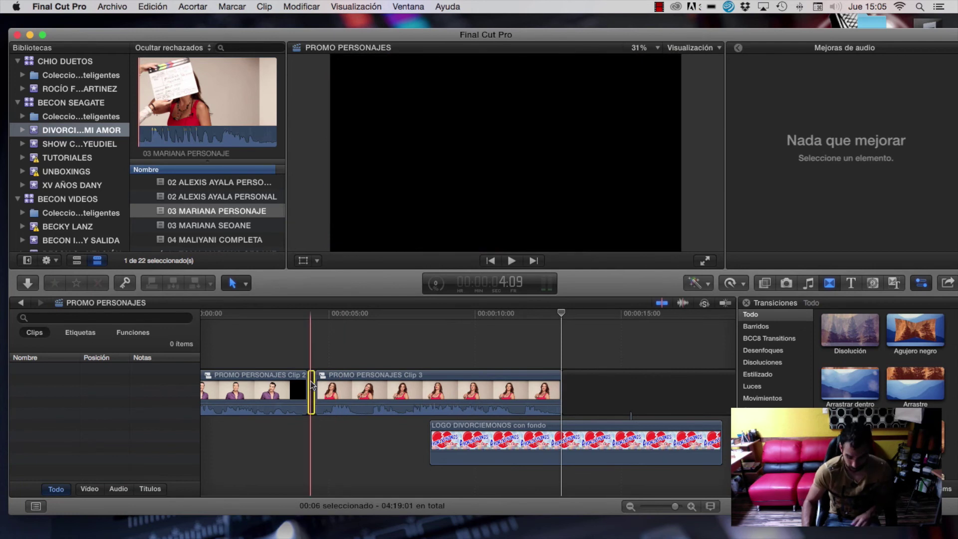
{"action": "left_click", "coordinate": [436, 425]}
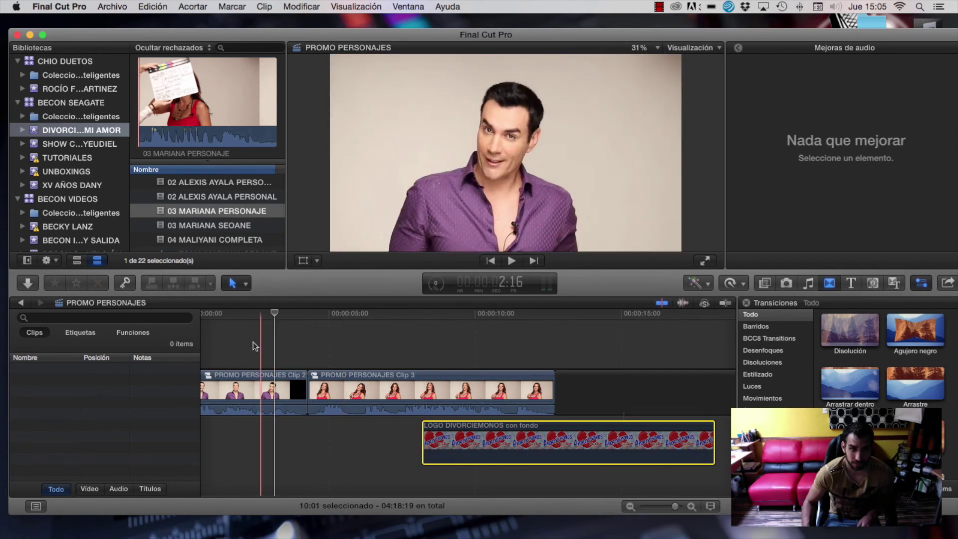
{"action": "key", "text": "space"}
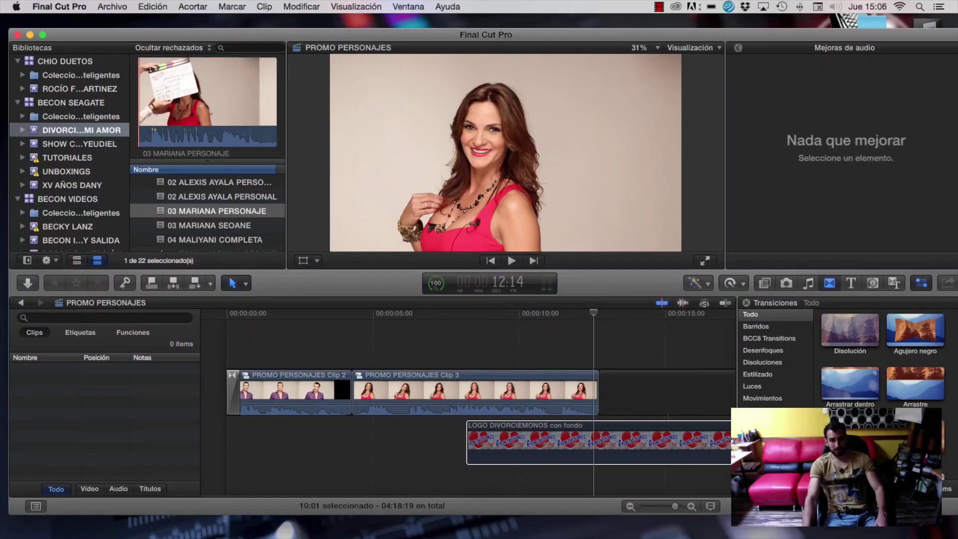
Open PROMO PERSONAJES Clip 3, silence its external audio, raise the video's own audio to -1 dB, and listen to it.
{"action": "double_click", "coordinate": [391, 382]}
{"action": "left_click_drag", "start_coordinate": [310, 443], "coordinate": [312, 452]}
{"action": "left_click_drag", "start_coordinate": [327, 415], "coordinate": [327, 414]}
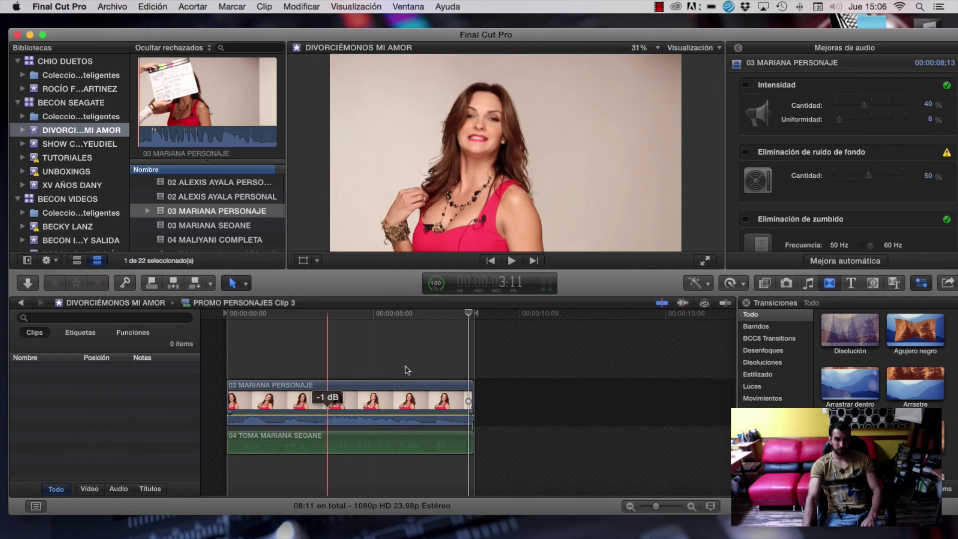
{"action": "key", "text": "Home"}
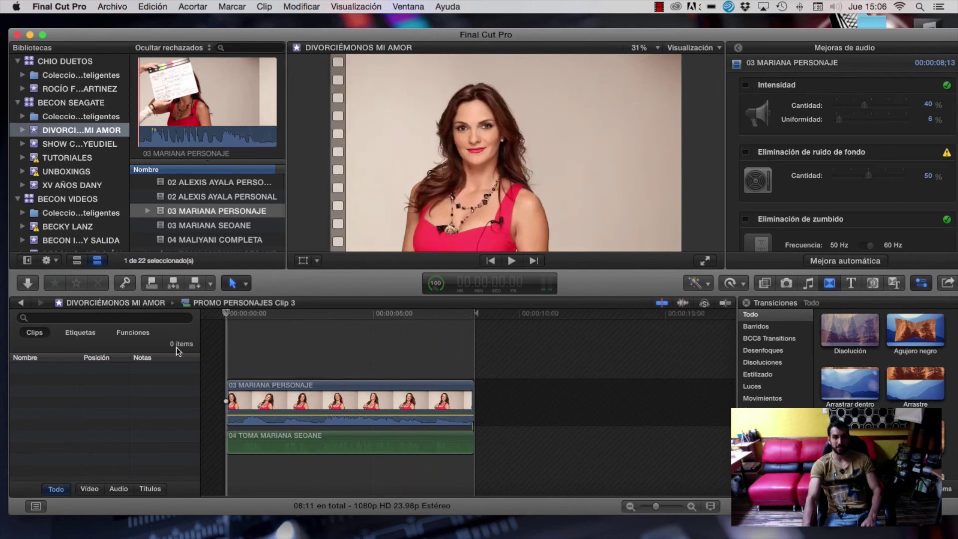
{"action": "key", "text": "space"}
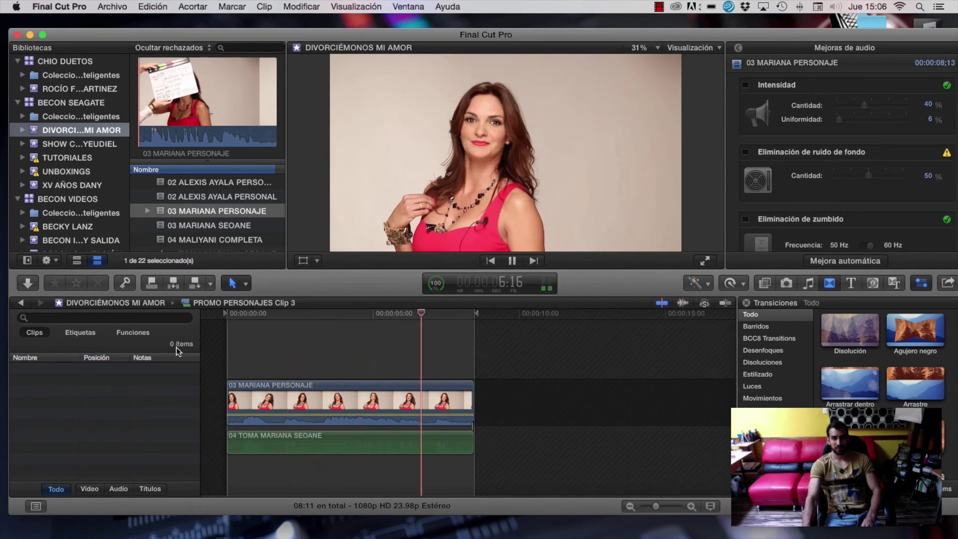
{"action": "key", "text": "space"}
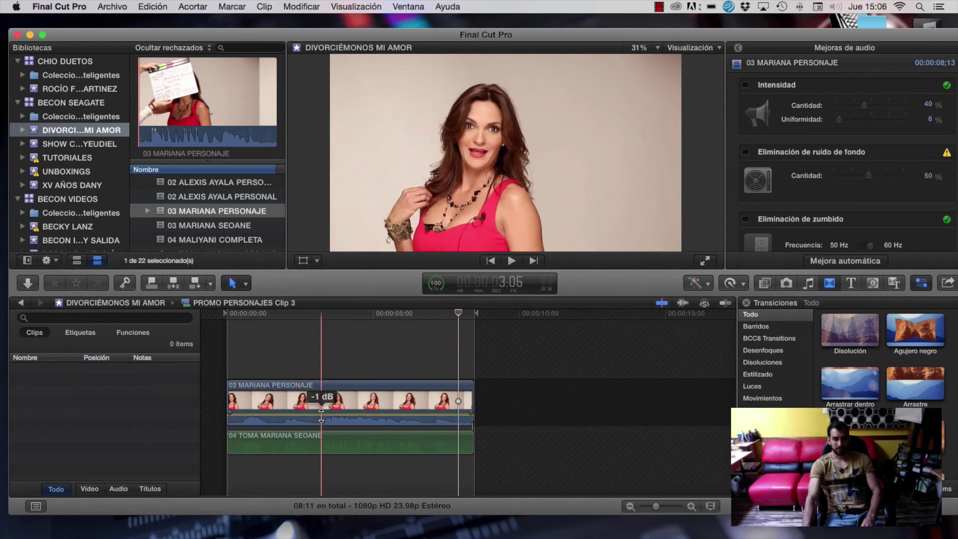
Lower the video's own audio to silence, raise the external audio to -1 dB, and play the clip from the start.
{"action": "left_click_drag", "start_coordinate": [321, 418], "coordinate": [320, 438]}
{"action": "left_click_drag", "start_coordinate": [321, 437], "coordinate": [321, 437]}
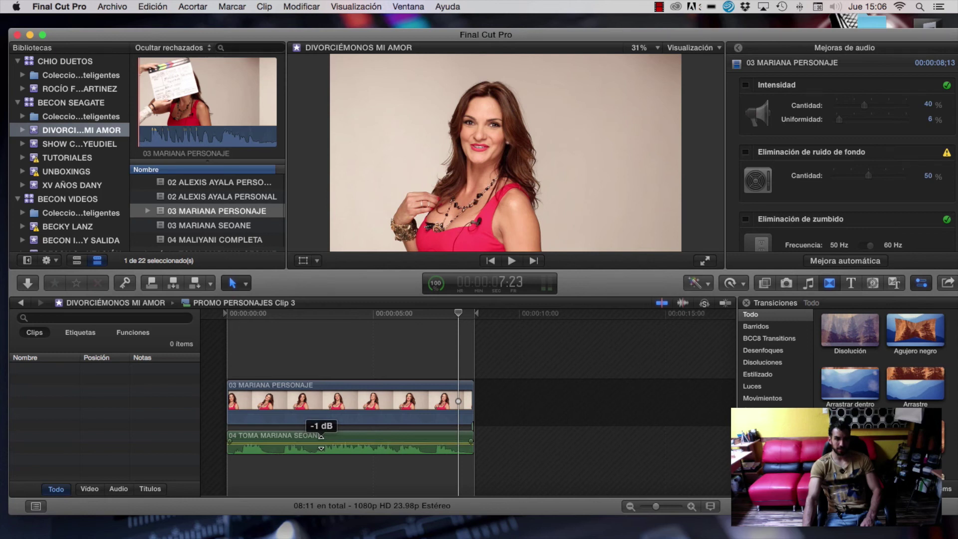
{"action": "key", "text": "Home"}
{"action": "key", "text": "space"}
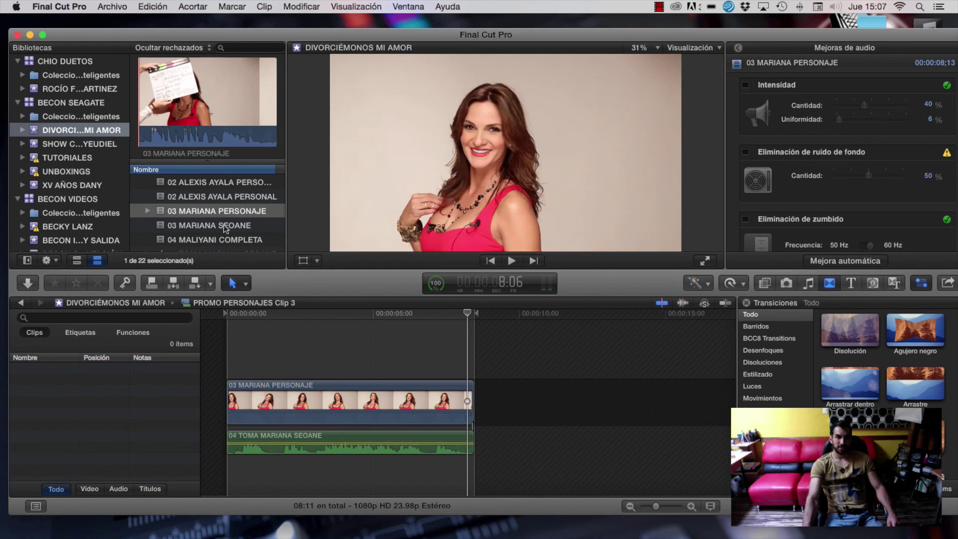
Return to the main timeline by opening the PROMO PERSONAJES project from the event's project list.
{"action": "scroll", "coordinate": [227, 229], "scroll_direction": "down", "scroll_amount": 5}
{"action": "scroll", "coordinate": [226, 229], "scroll_direction": "up", "scroll_amount": 5}
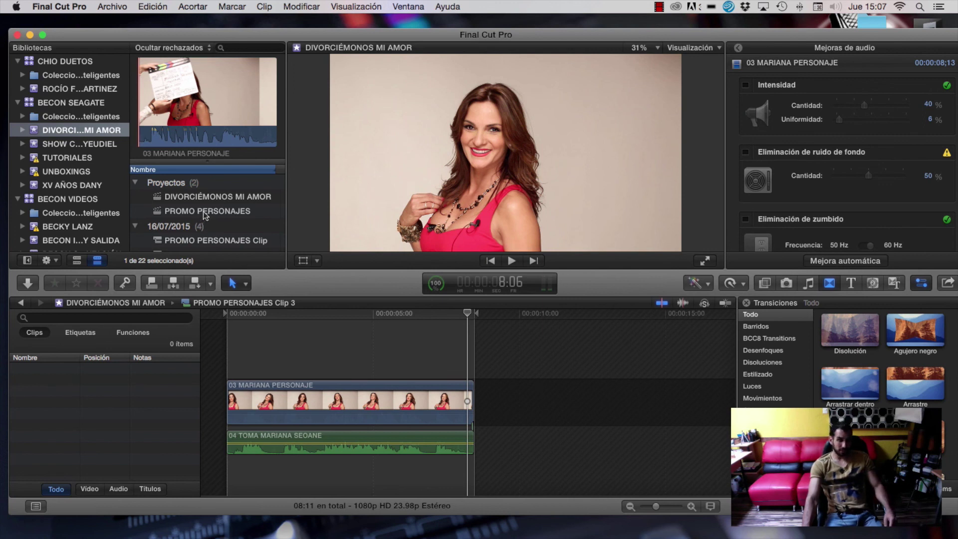
{"action": "left_click", "coordinate": [204, 212]}
{"action": "double_click", "coordinate": [202, 211]}
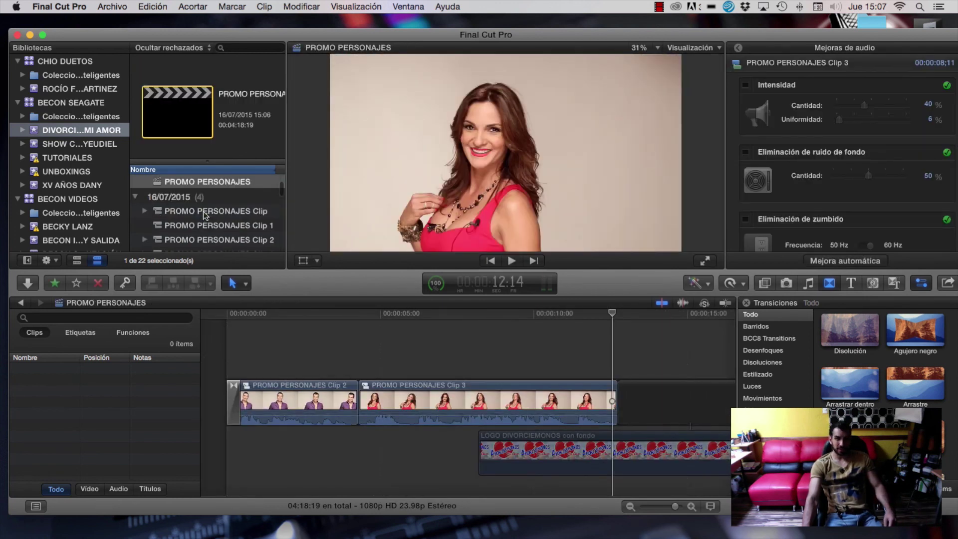